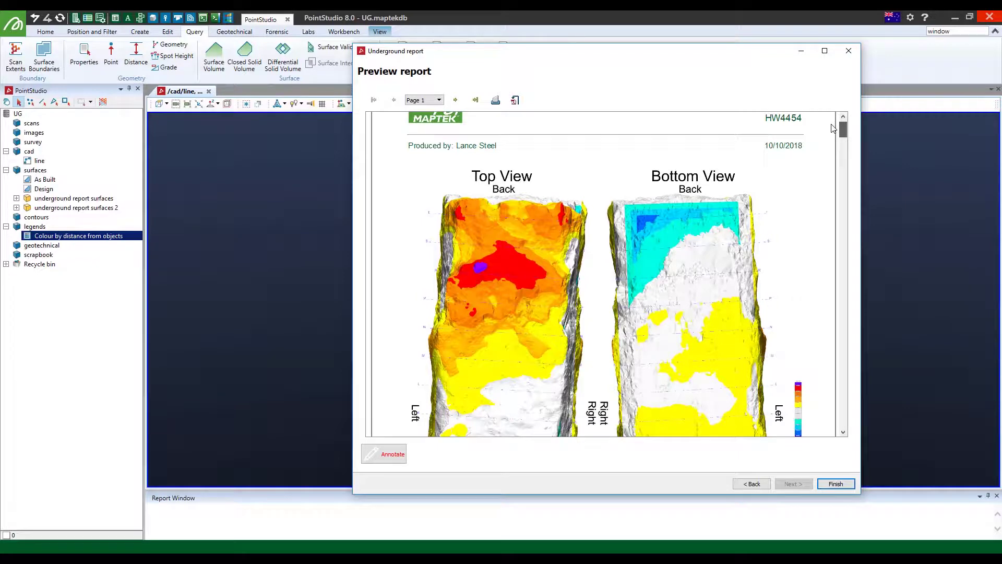
Step: Scroll through the Top/Bottom and Front/Back pages of the underground report preview
{"action": "scroll", "coordinate": [833, 128], "scroll_direction": "down", "scroll_amount": 2}
{"action": "scroll", "coordinate": [835, 139], "scroll_direction": "down", "scroll_amount": 15}
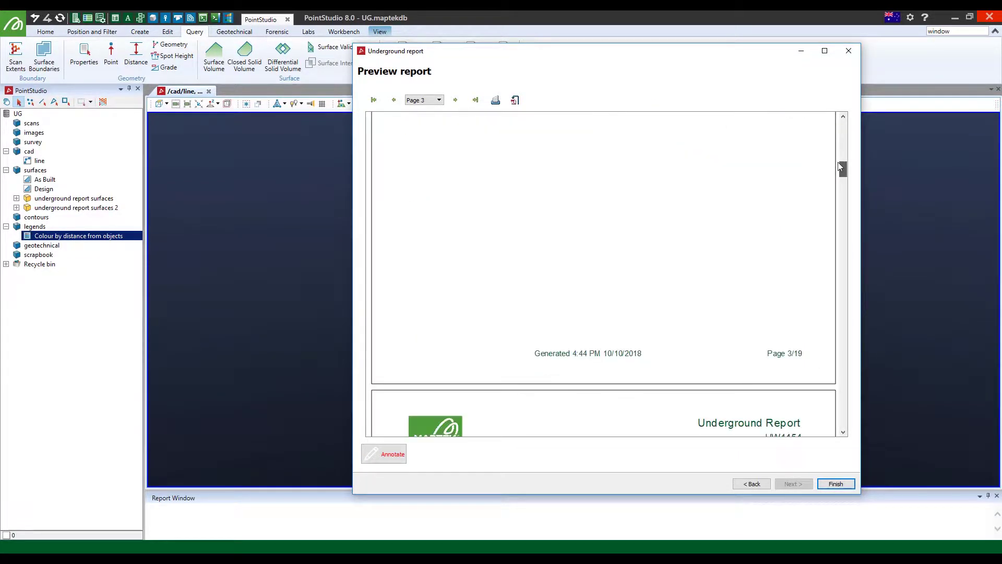
{"action": "scroll", "coordinate": [835, 157], "scroll_direction": "up", "scroll_amount": 5}
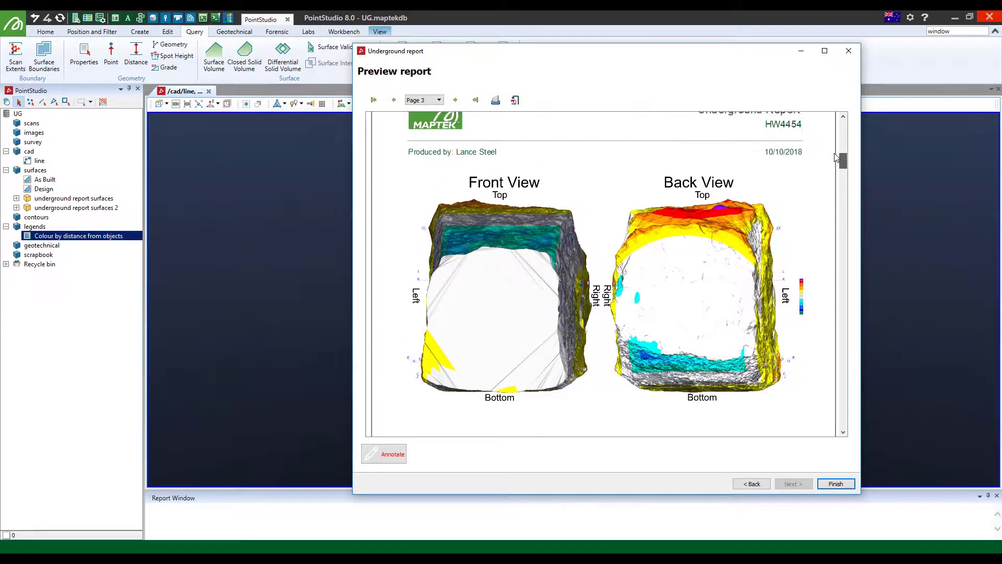
{"action": "scroll", "coordinate": [836, 146], "scroll_direction": "up", "scroll_amount": 5}
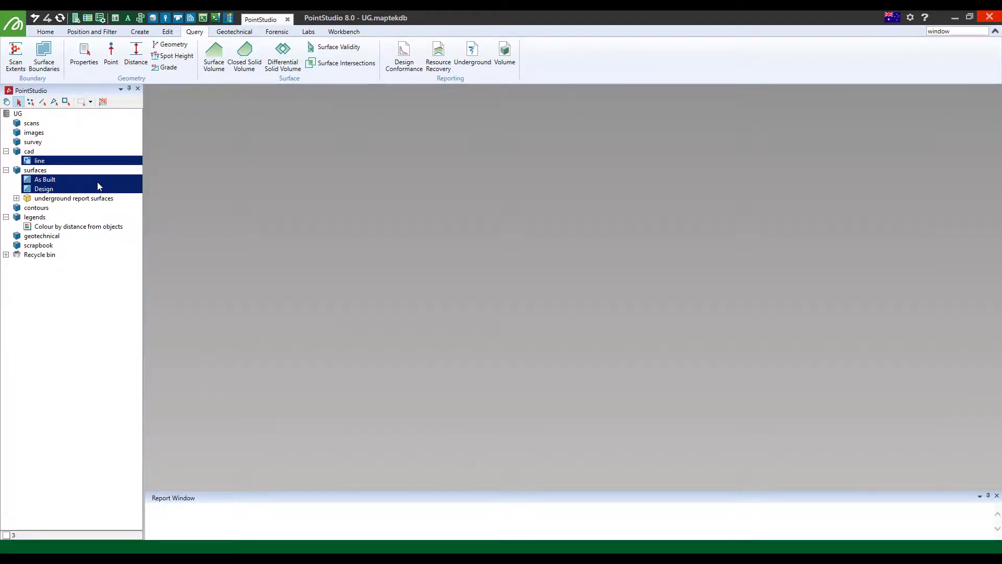
Step: View the line, As Built and Design surfaces in 3D, orbiting the tunnel to show its long side
{"action": "right_click", "coordinate": [97, 182]}
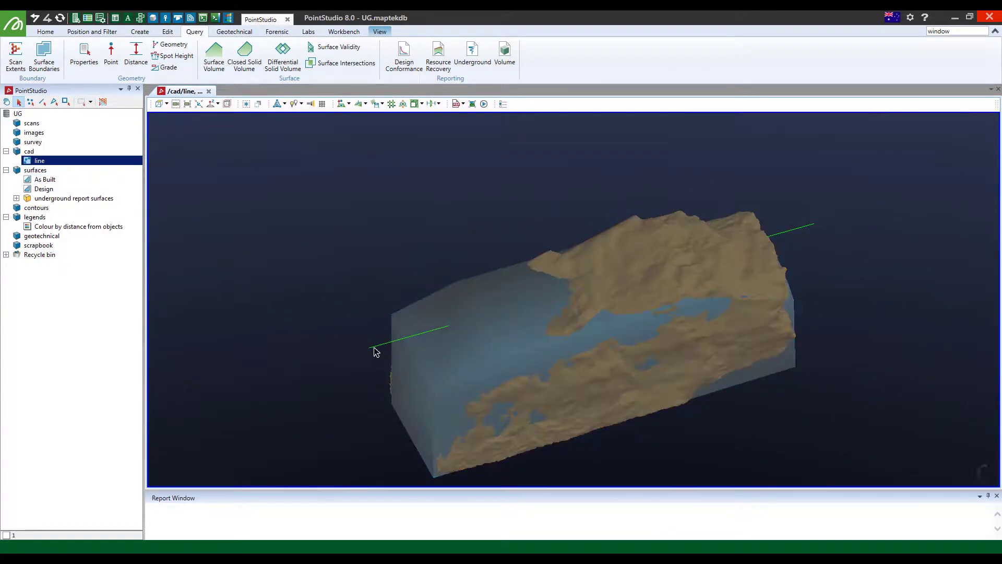
{"action": "left_click_drag", "start_coordinate": [409, 396], "coordinate": [658, 254]}
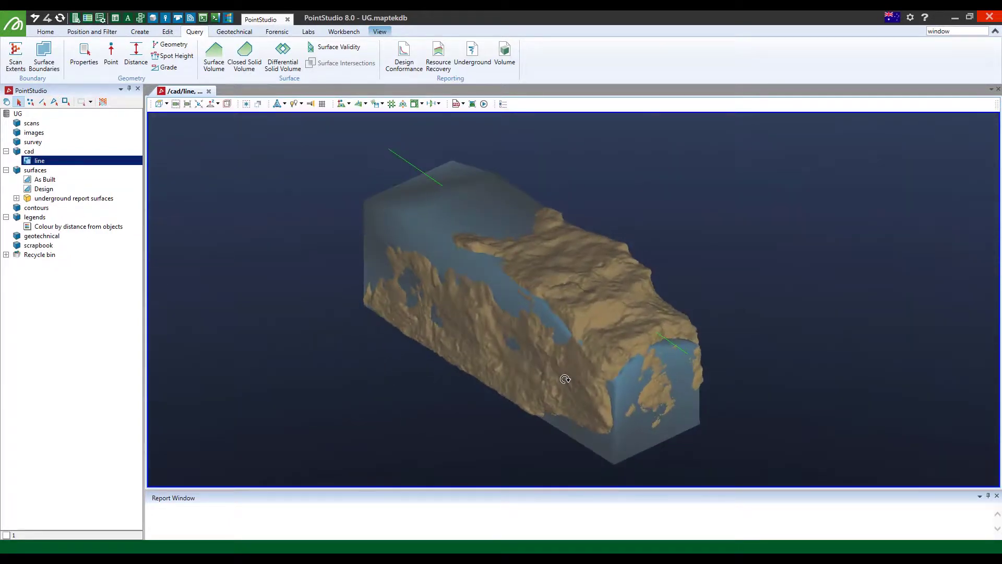
{"action": "left_click", "coordinate": [667, 230]}
{"action": "left_click_drag", "start_coordinate": [503, 339], "coordinate": [553, 339]}
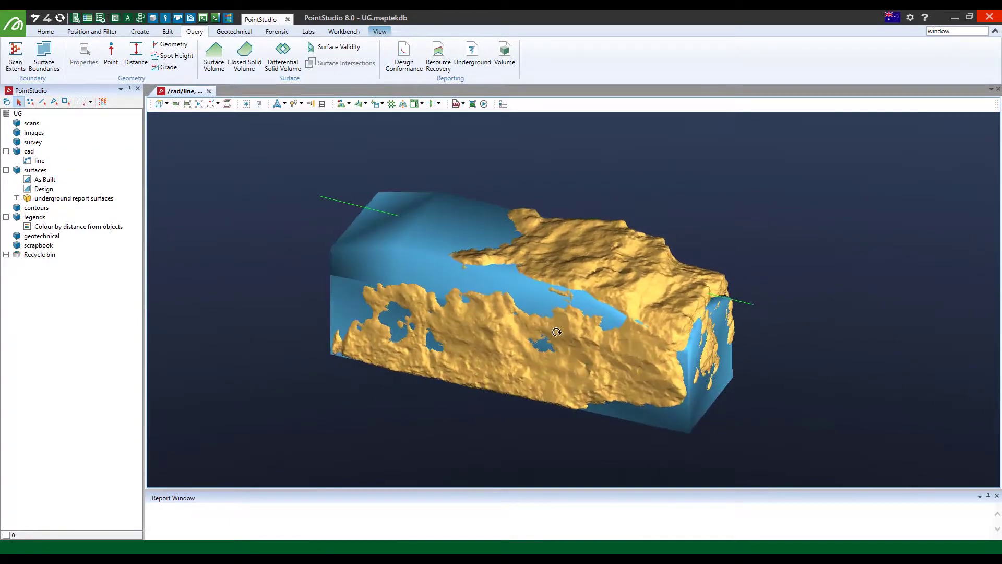
{"action": "left_click_drag", "start_coordinate": [564, 373], "coordinate": [487, 302]}
{"action": "left_click_drag", "start_coordinate": [381, 277], "coordinate": [442, 301]}
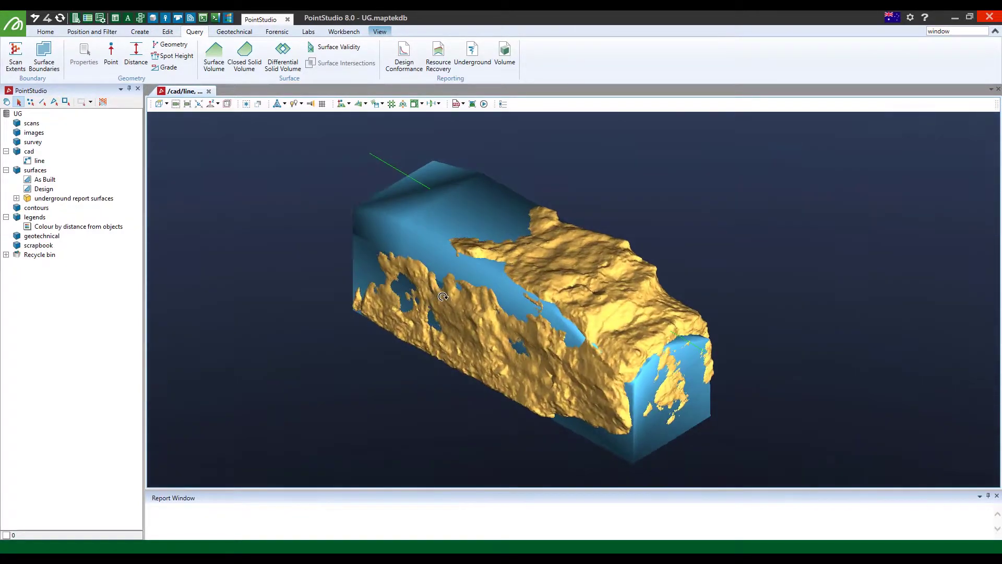
Step: Start an Underground report using surfaces/Design, surfaces/As Built and cad/line as centre line
{"action": "left_click", "coordinate": [472, 55]}
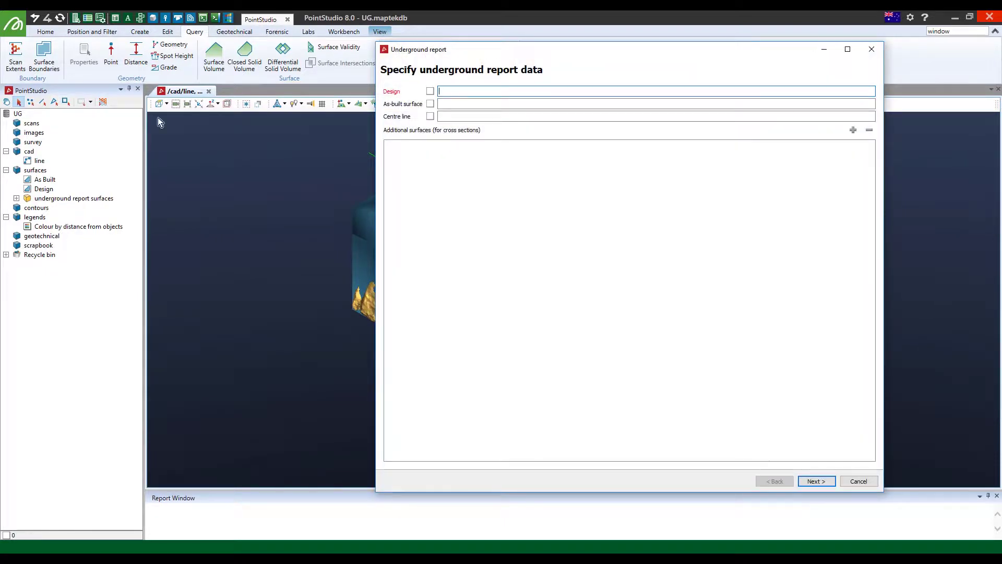
{"action": "left_click", "coordinate": [47, 180]}
{"action": "left_click_drag", "start_coordinate": [47, 180], "coordinate": [454, 104]}
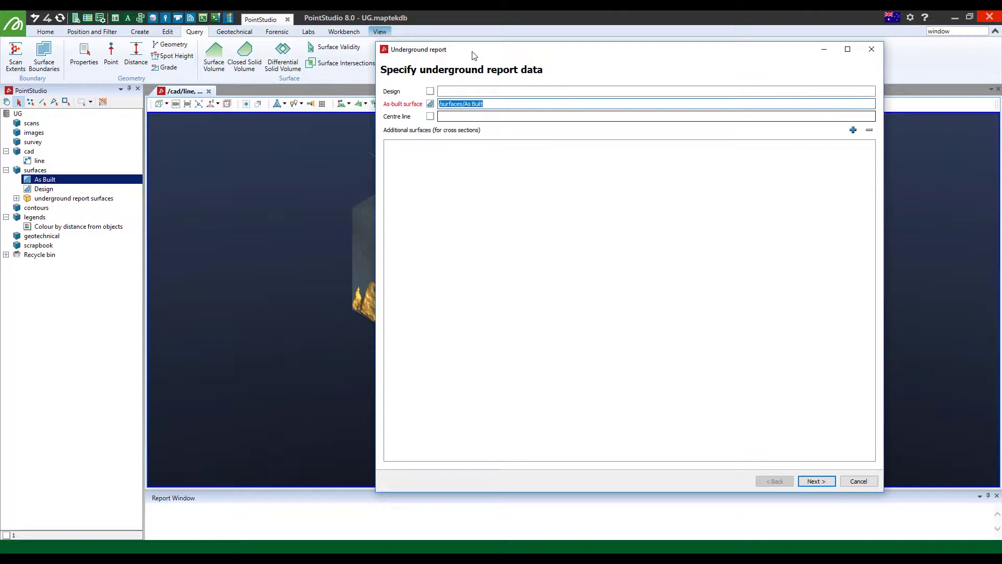
{"action": "left_click_drag", "start_coordinate": [470, 55], "coordinate": [615, 77]}
{"action": "left_click_drag", "start_coordinate": [62, 191], "coordinate": [601, 113]}
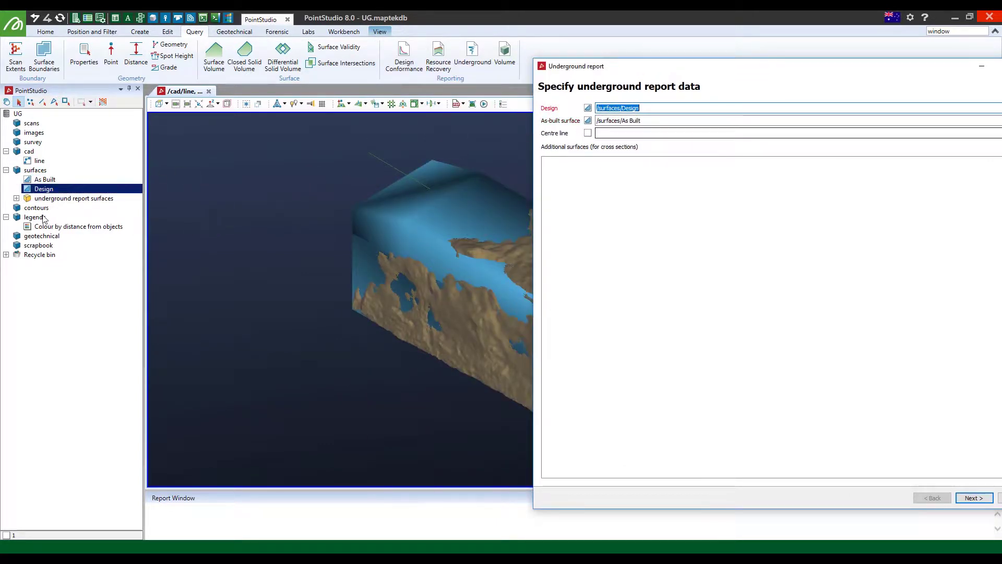
{"action": "left_click_drag", "start_coordinate": [47, 227], "coordinate": [93, 233]}
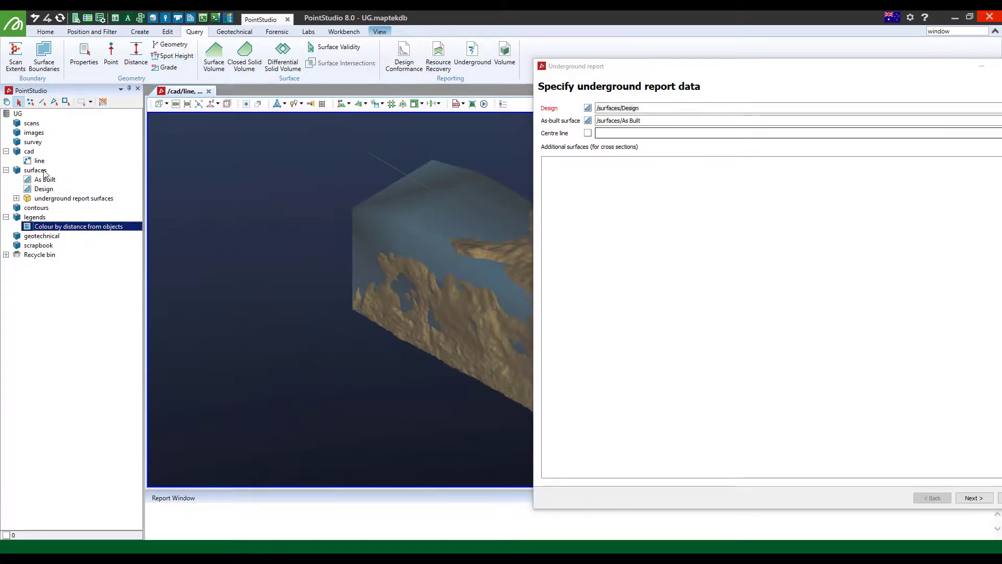
{"action": "left_click_drag", "start_coordinate": [39, 161], "coordinate": [629, 134]}
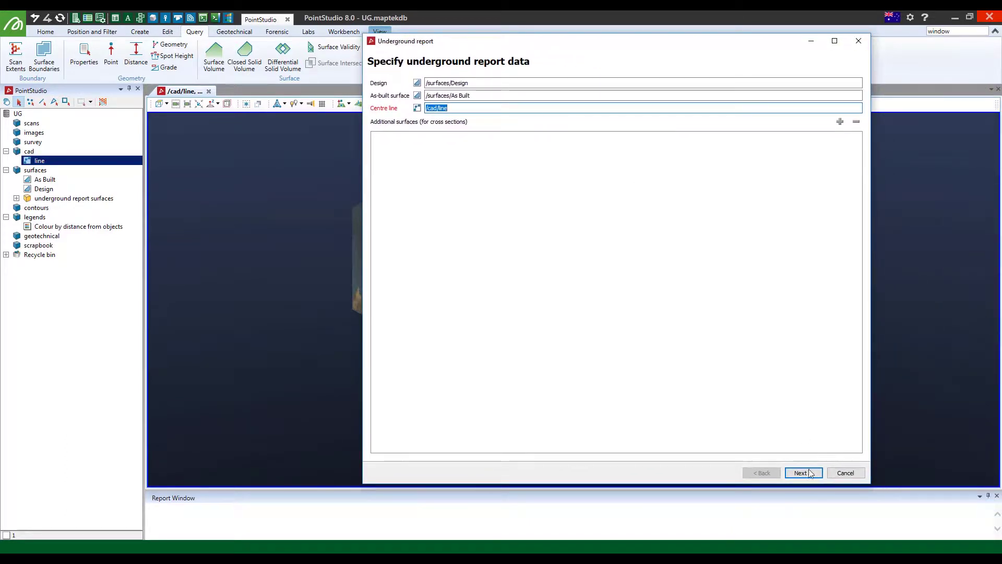
Step: Keep the Underground Report title, add subtitle HW4454, the author's name and the Picture2.jpg logo
{"action": "left_click", "coordinate": [809, 473]}
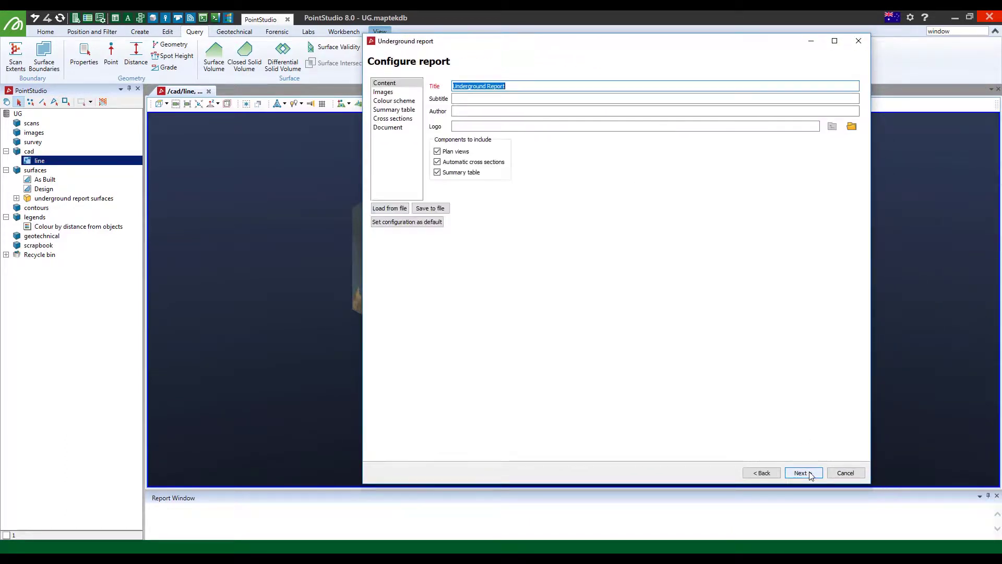
{"action": "left_click", "coordinate": [530, 85]}
{"action": "left_click", "coordinate": [509, 95]}
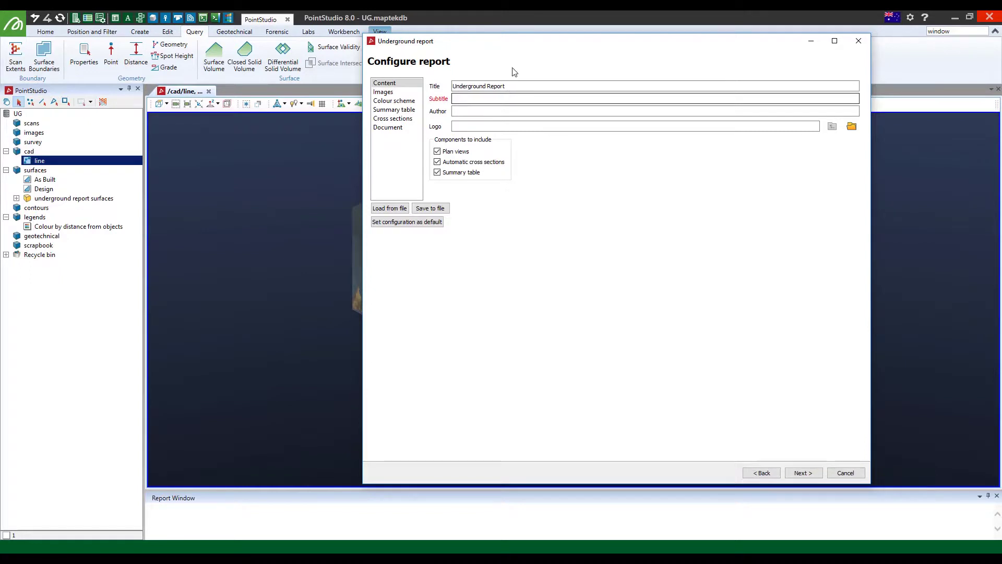
{"action": "left_click_drag", "start_coordinate": [502, 44], "coordinate": [492, 54]}
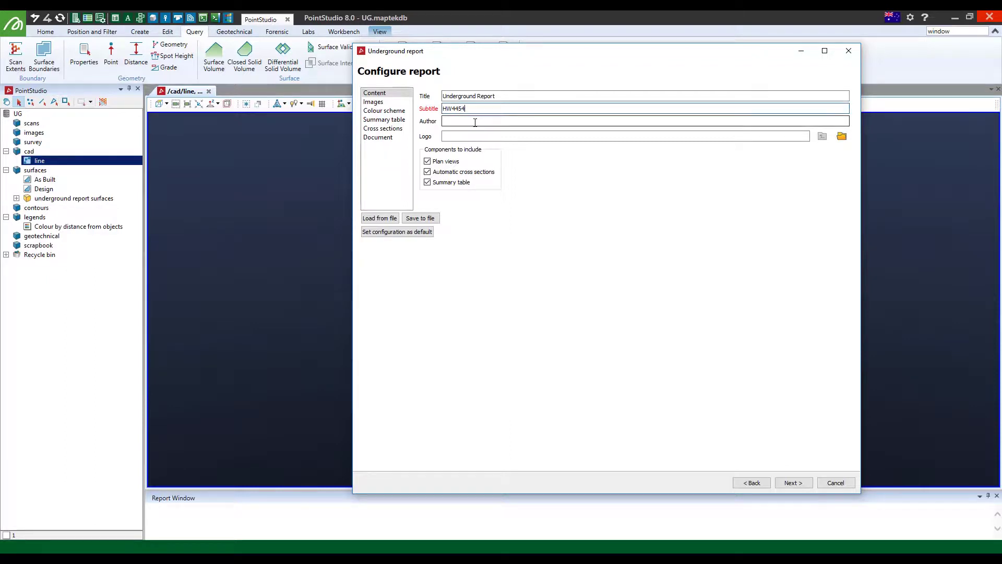
{"action": "left_click", "coordinate": [476, 122]}
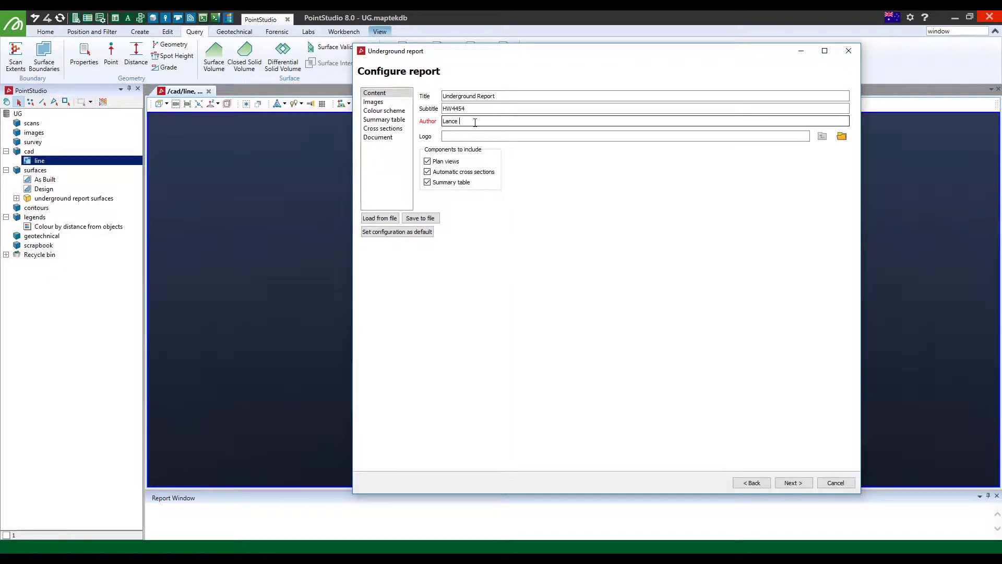
{"action": "left_click", "coordinate": [483, 137]}
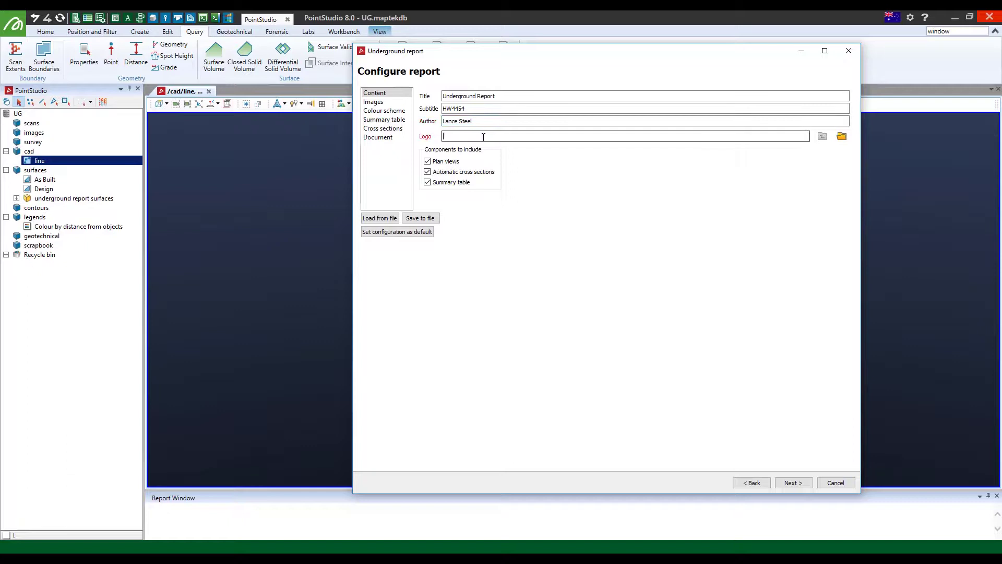
{"action": "left_click", "coordinate": [842, 137]}
{"action": "left_click", "coordinate": [705, 136]}
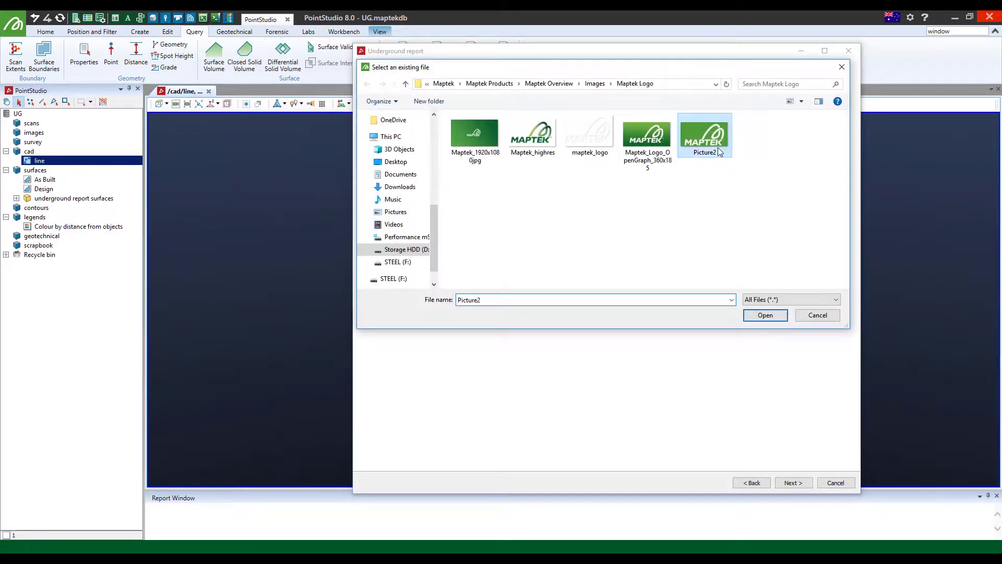
{"action": "left_click", "coordinate": [756, 316]}
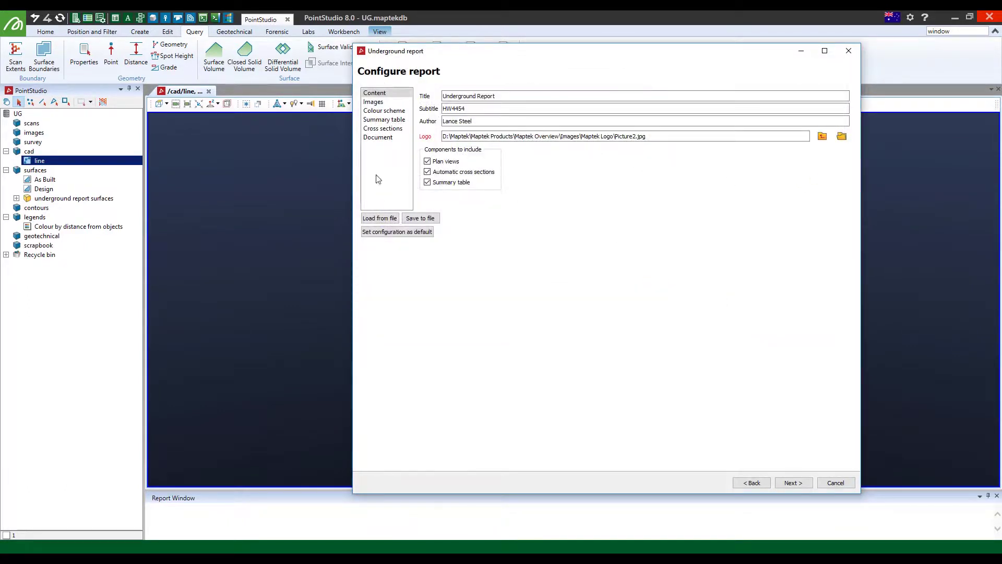
Step: Apply the Colour by distance from objects legend (-1 to 1 m) to the report's colour scheme
{"action": "left_click", "coordinate": [374, 102]}
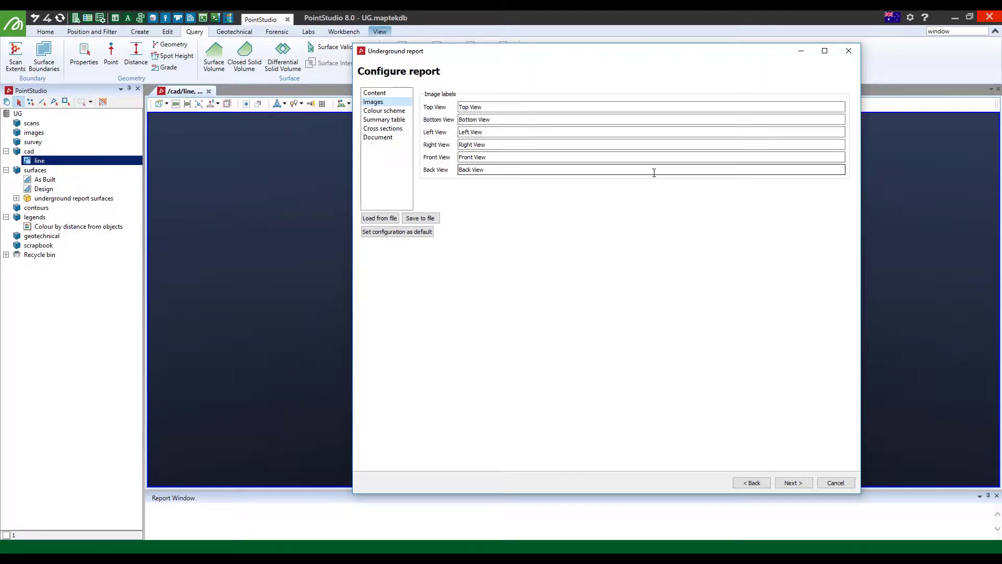
{"action": "left_click", "coordinate": [397, 112]}
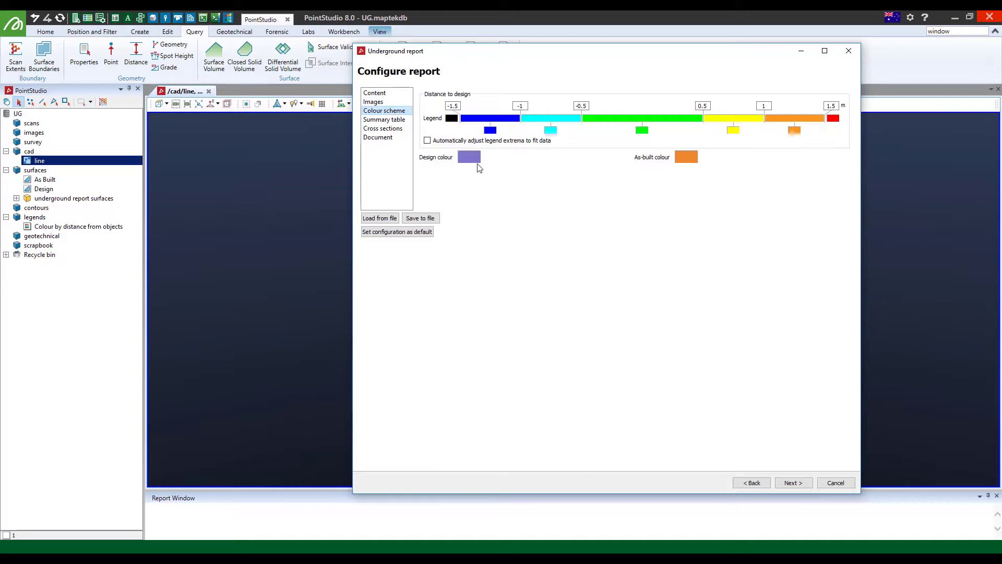
{"action": "left_click", "coordinate": [57, 227]}
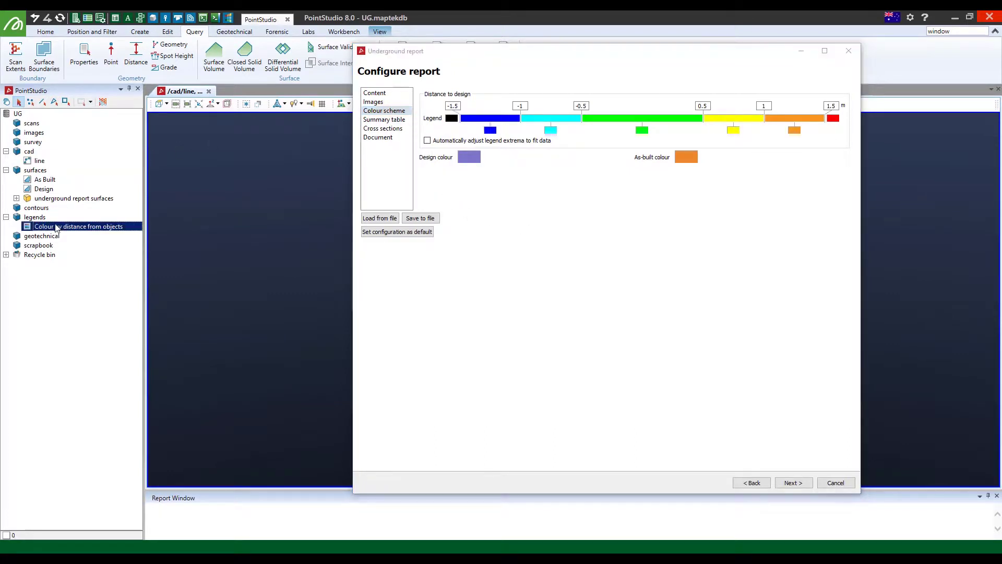
{"action": "left_click_drag", "start_coordinate": [57, 227], "coordinate": [621, 125]}
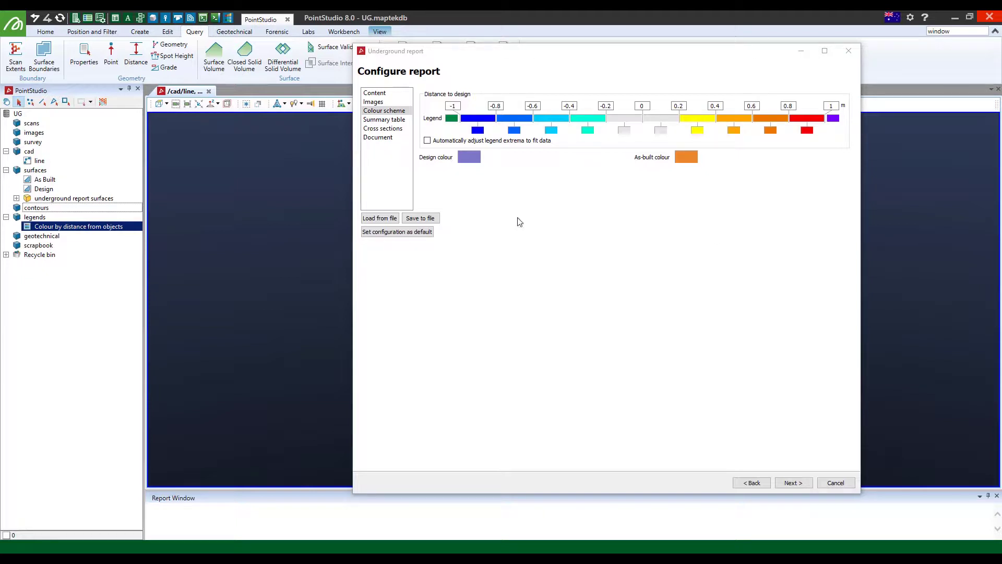
{"action": "right_click", "coordinate": [511, 122]}
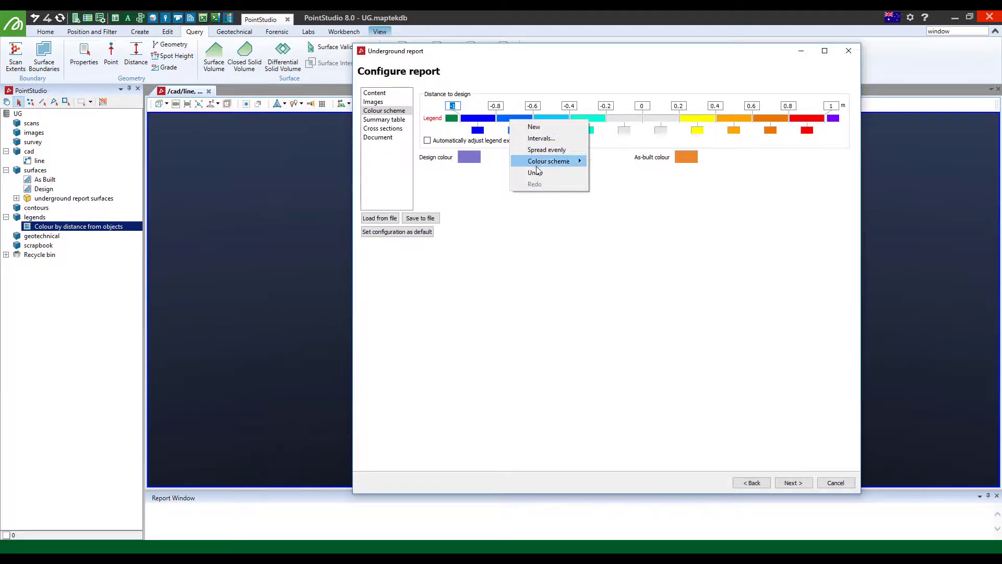
{"action": "mouse_move", "coordinate": [541, 164]}
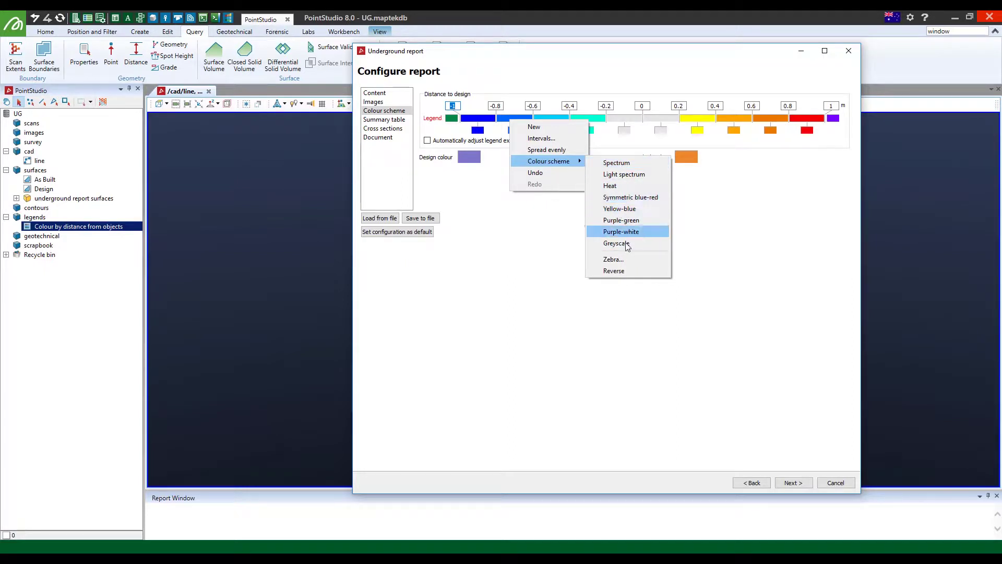
{"action": "left_click", "coordinate": [562, 234]}
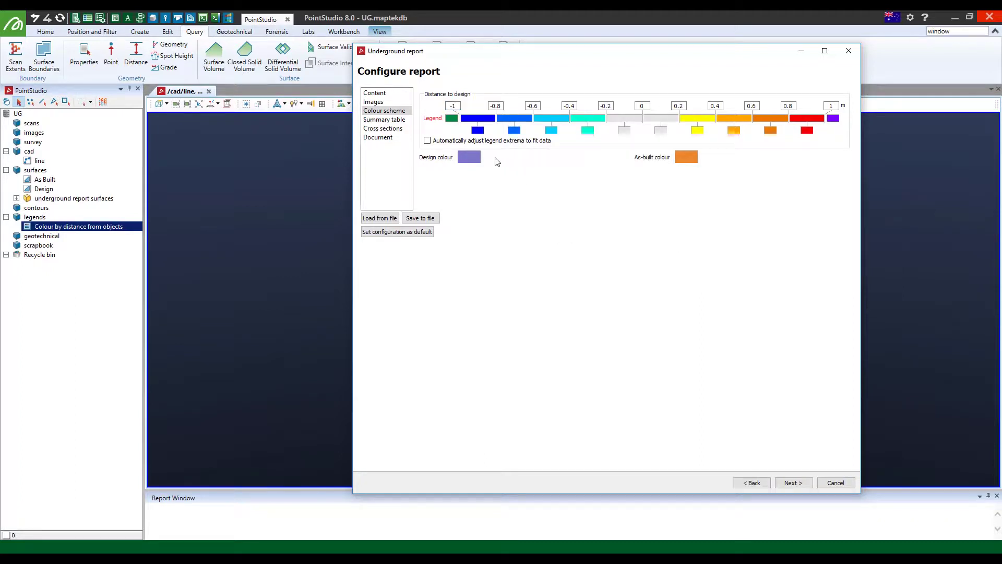
Step: Change the design colour to blue, leaving the as-built colour orange
{"action": "left_click", "coordinate": [473, 160]}
{"action": "left_click", "coordinate": [473, 161]}
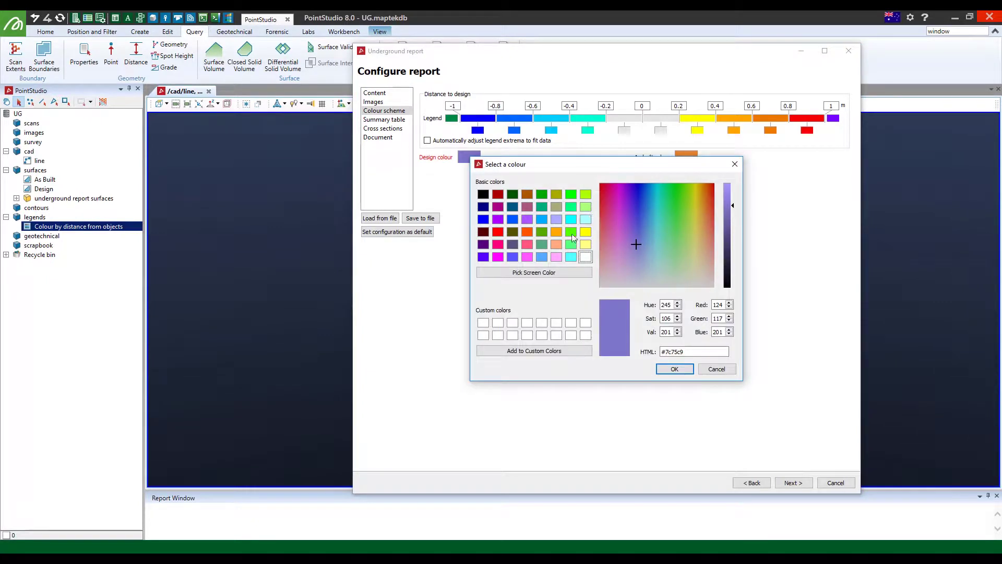
{"action": "left_click", "coordinate": [483, 219]}
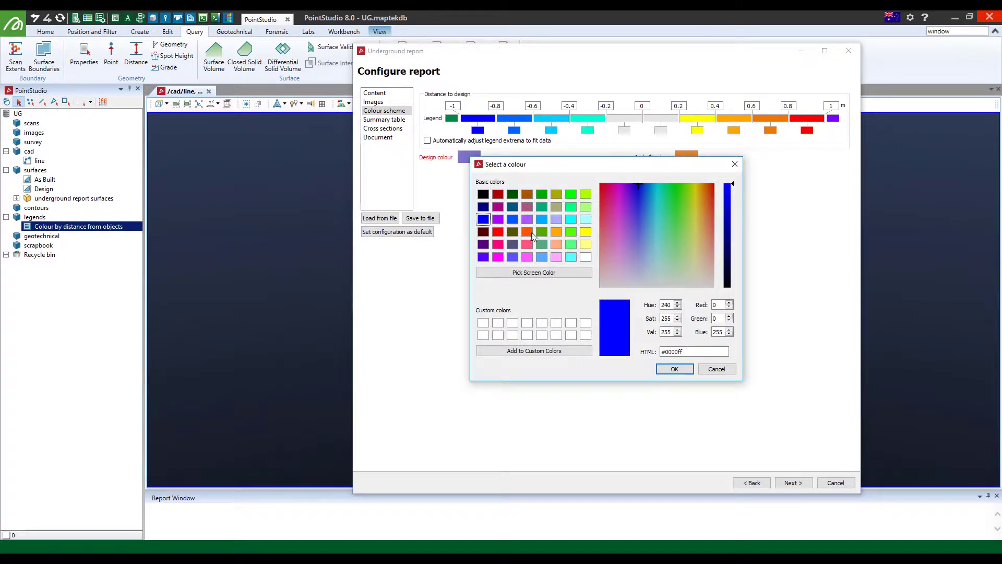
{"action": "left_click", "coordinate": [512, 219]}
{"action": "left_click", "coordinate": [674, 369]}
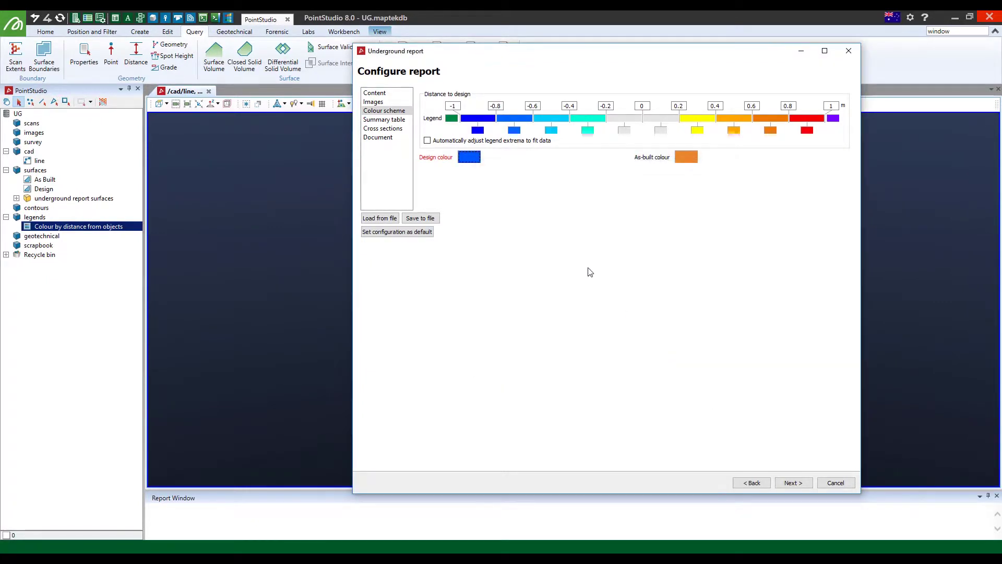
Step: Set the overbreak and underbreak specific gravities to 2.800 in the summary table
{"action": "left_click", "coordinate": [379, 121]}
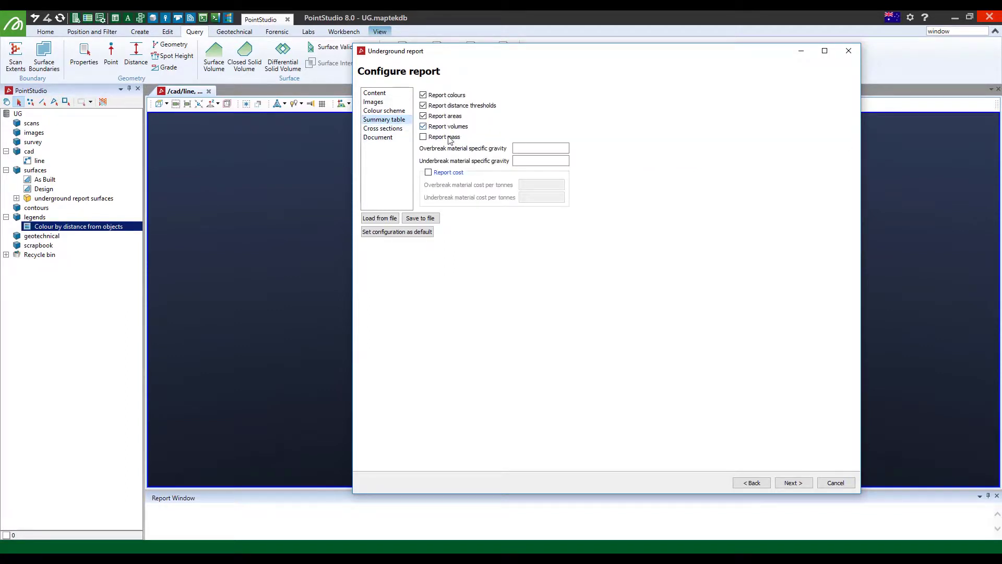
{"action": "left_click", "coordinate": [527, 148]}
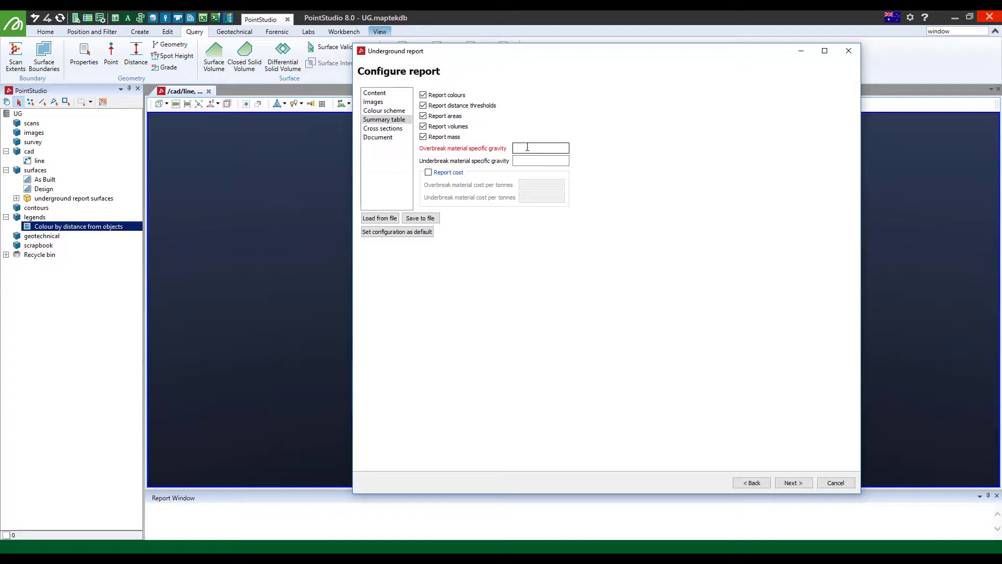
{"action": "left_click", "coordinate": [533, 160]}
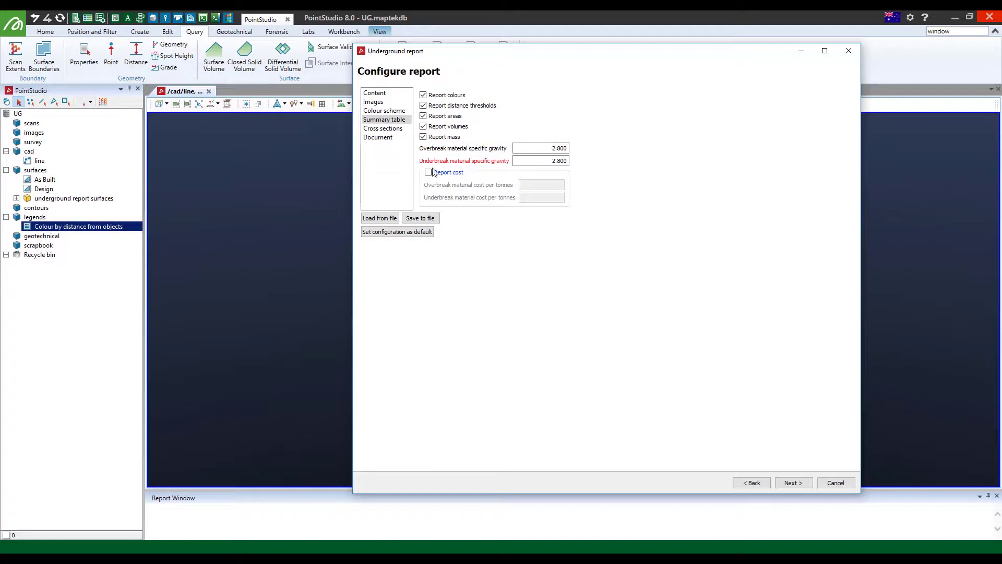
Step: Turn on cost reporting at 250 per tonne overbreak and 0 underbreak
{"action": "left_click", "coordinate": [428, 172]}
{"action": "left_click", "coordinate": [537, 184]}
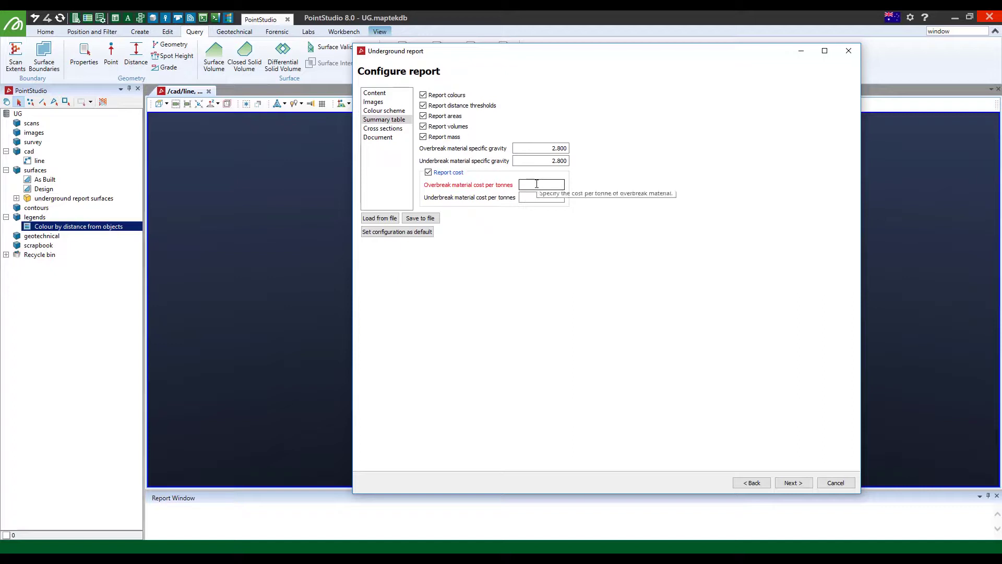
{"action": "type", "text": "25"}
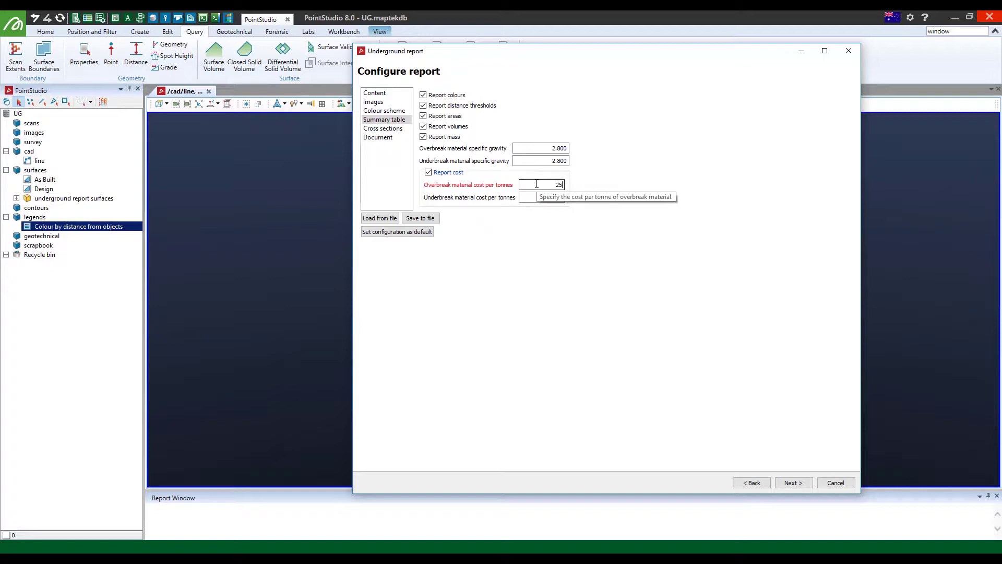
{"action": "type", "text": "0"}
{"action": "key", "text": "Return"}
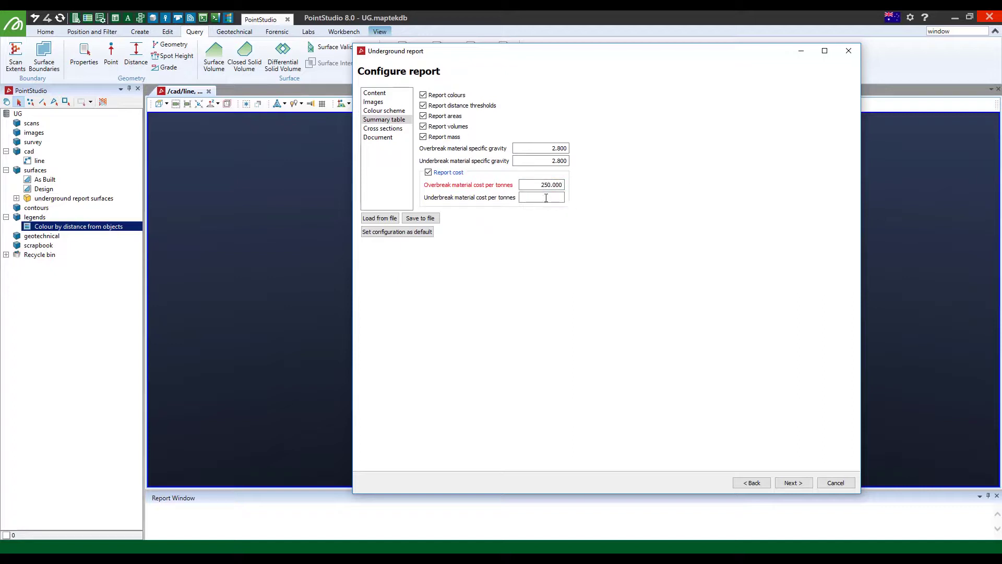
{"action": "left_click", "coordinate": [547, 197]}
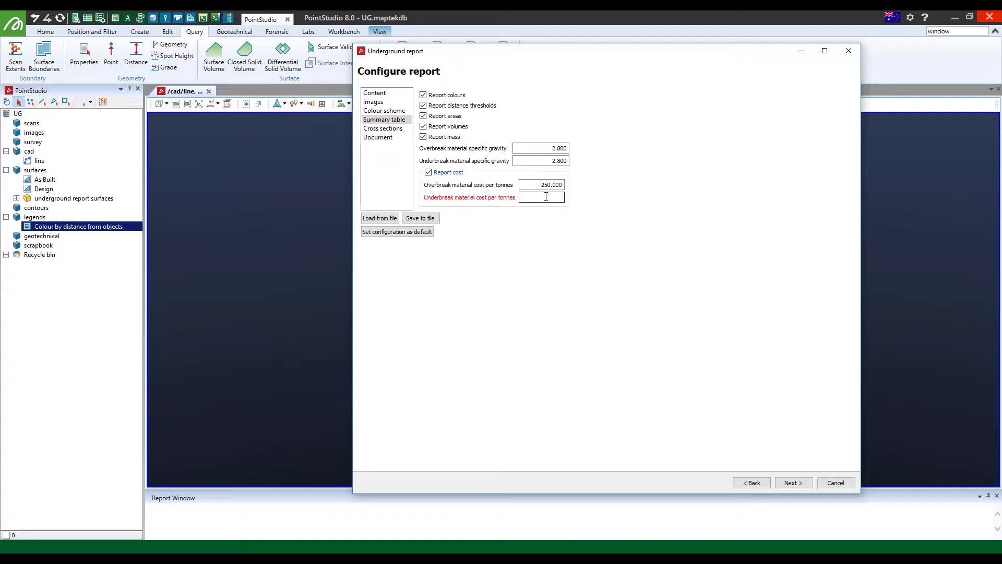
{"action": "type", "text": "0"}
{"action": "key", "text": "Return"}
Step: Keep the Bigger sections cross-section layout and review the A4 portrait document settings
{"action": "left_click", "coordinate": [395, 128]}
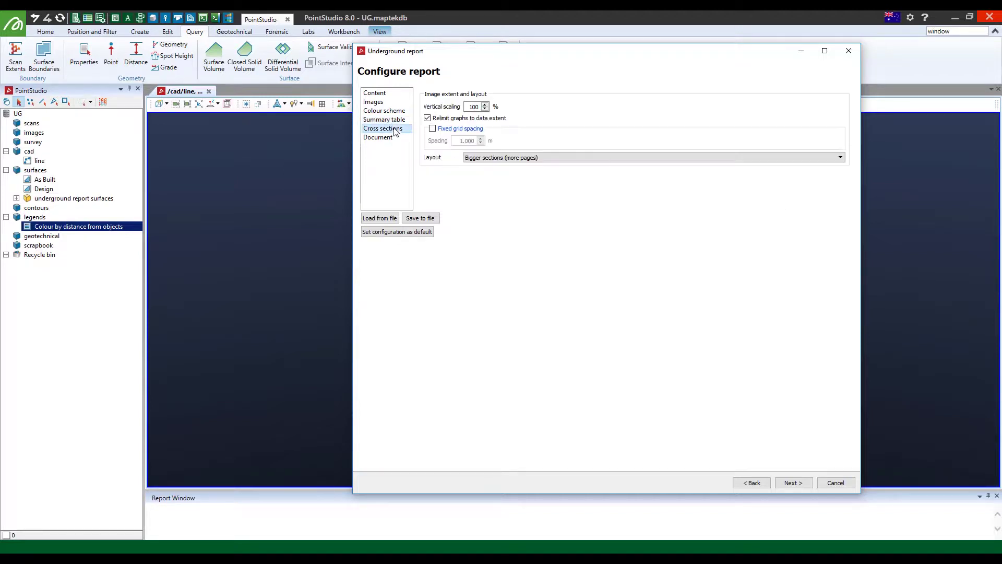
{"action": "left_click", "coordinate": [521, 158]}
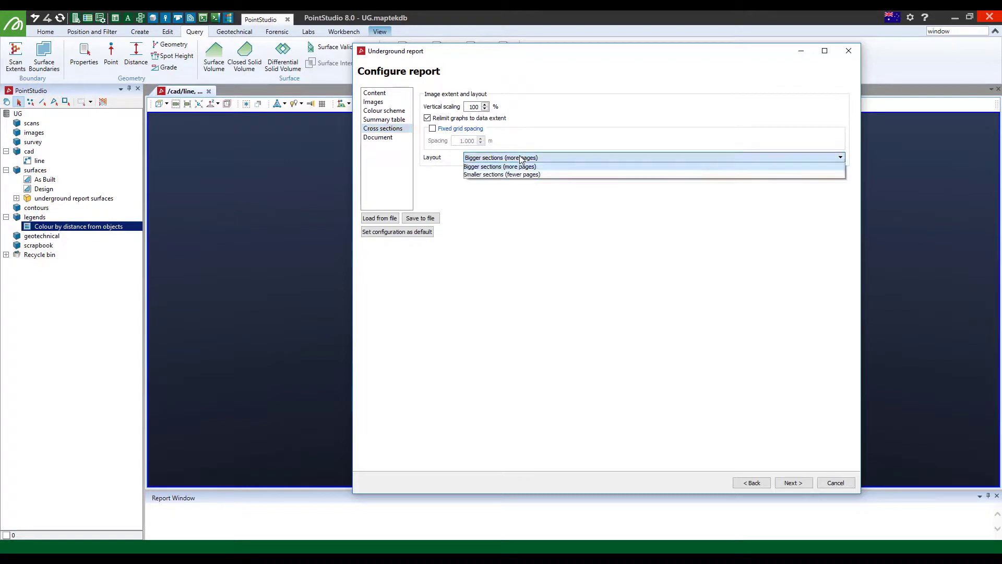
{"action": "left_click", "coordinate": [391, 138]}
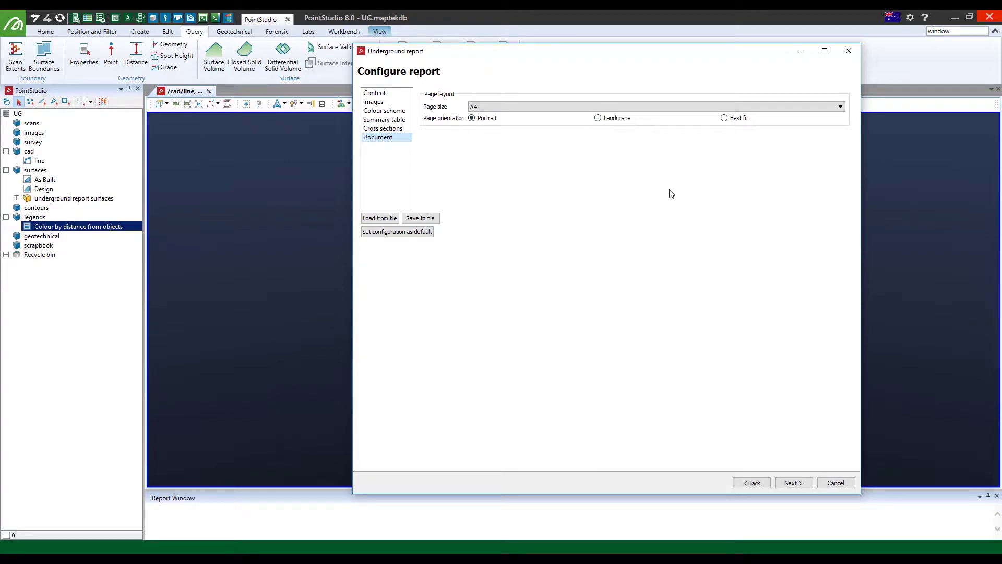
Step: Accept the default report area and generate the report images, now showing the Left and Right views
{"action": "left_click", "coordinate": [793, 483]}
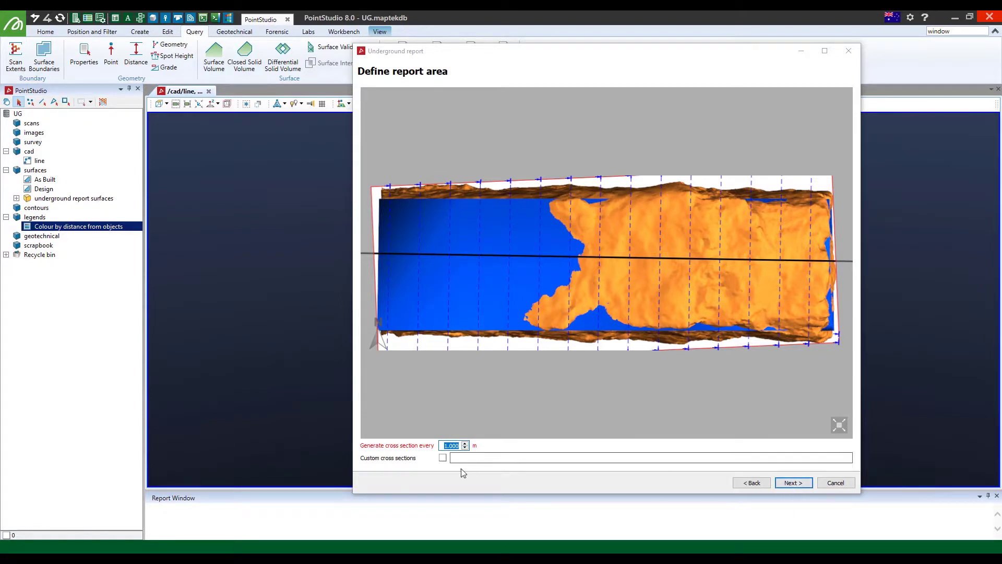
{"action": "left_click", "coordinate": [794, 483]}
{"action": "left_click", "coordinate": [794, 482]}
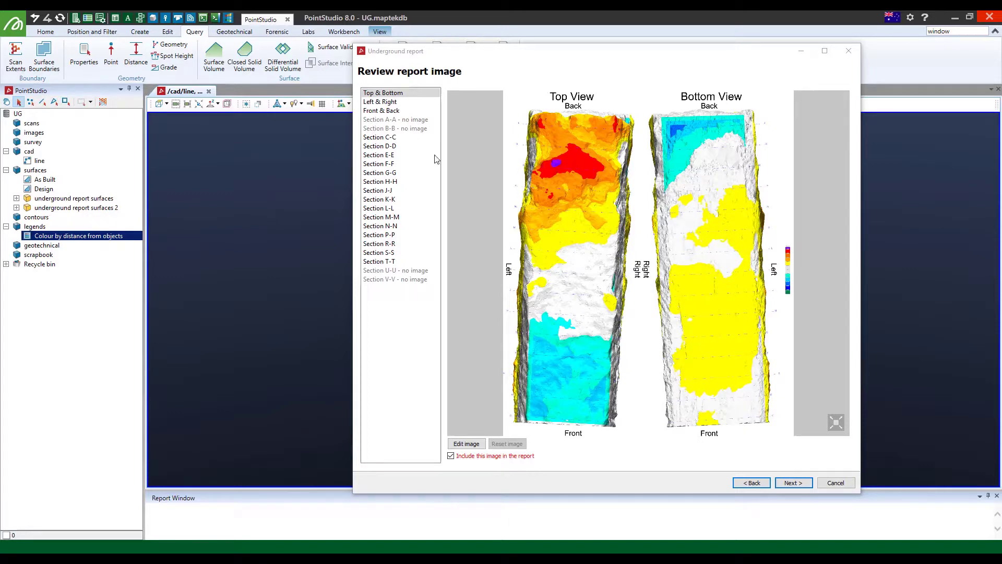
Step: Review the Front & Back, Section C-C, D-D, E-E and Top & Bottom images, then assemble the report
{"action": "left_click", "coordinate": [392, 111]}
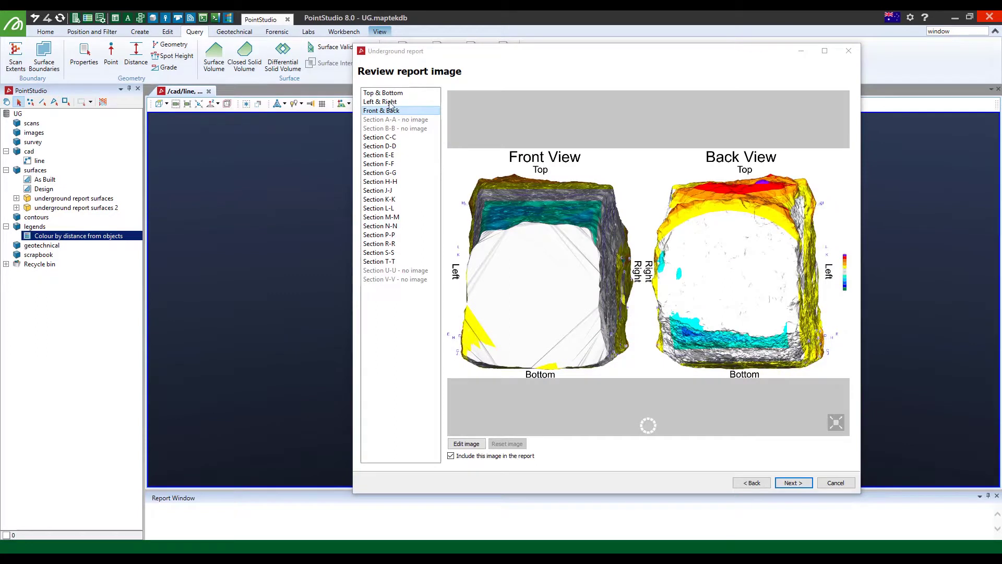
{"action": "left_click", "coordinate": [385, 137]}
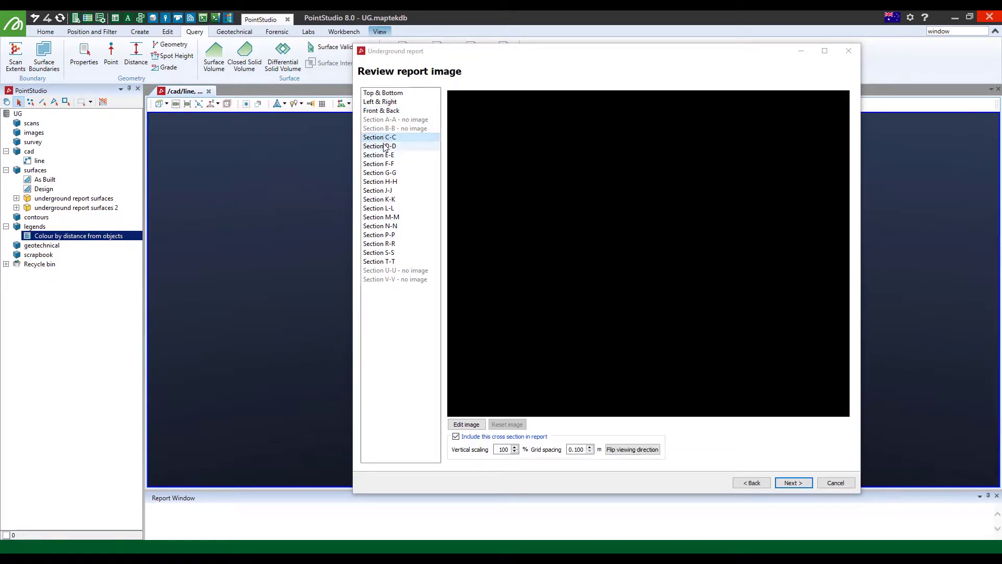
{"action": "left_click", "coordinate": [385, 146]}
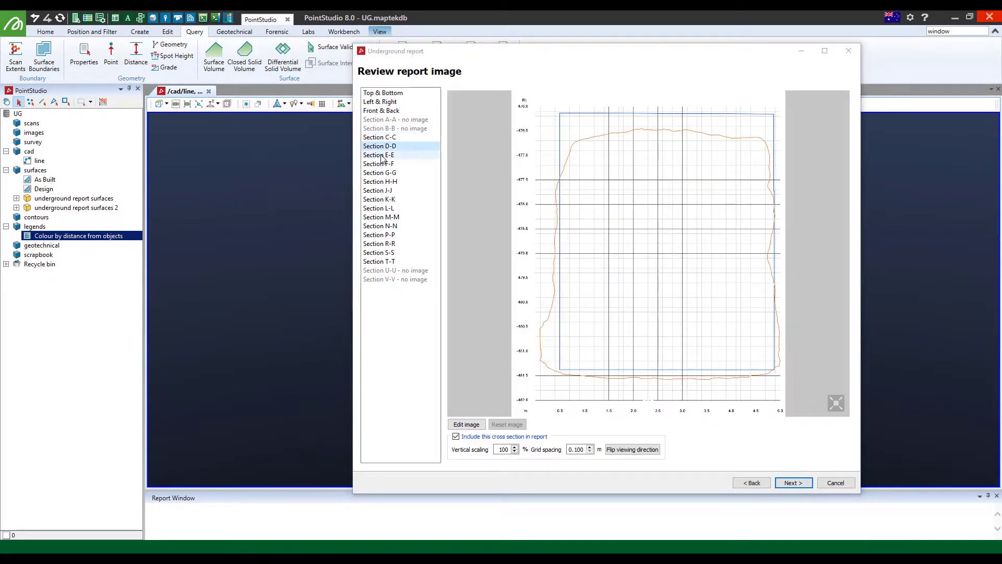
{"action": "left_click", "coordinate": [384, 156]}
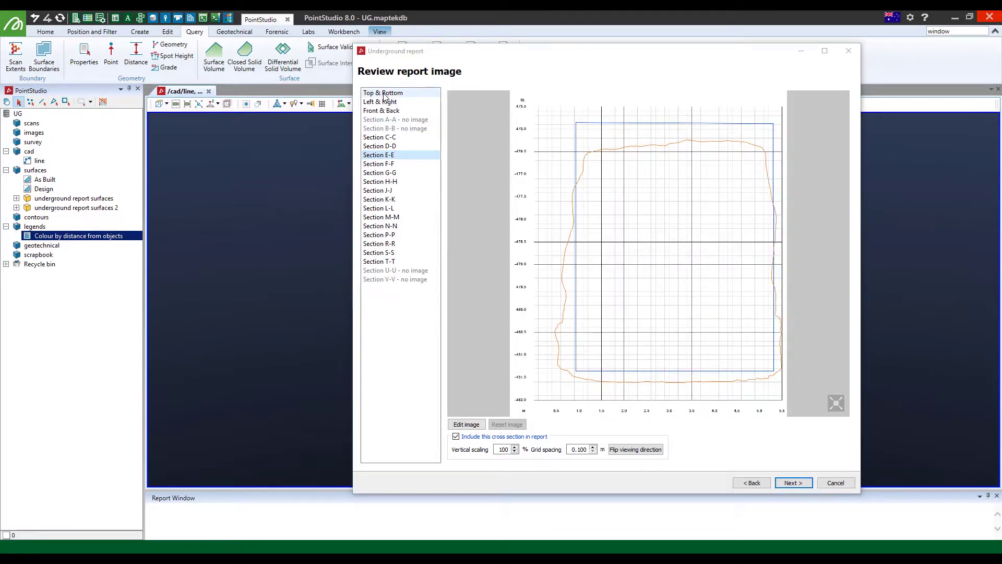
{"action": "left_click", "coordinate": [385, 94]}
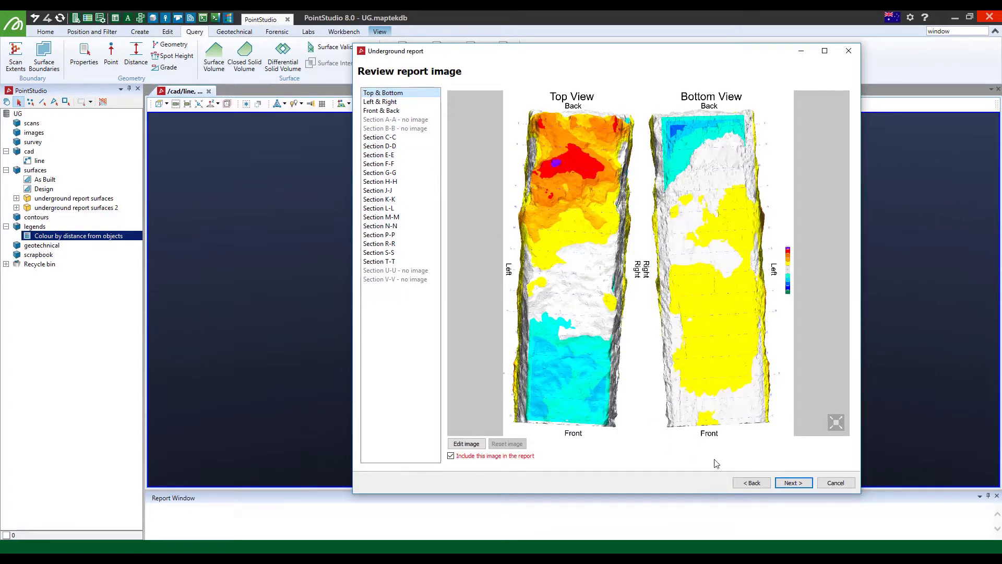
{"action": "left_click", "coordinate": [793, 482]}
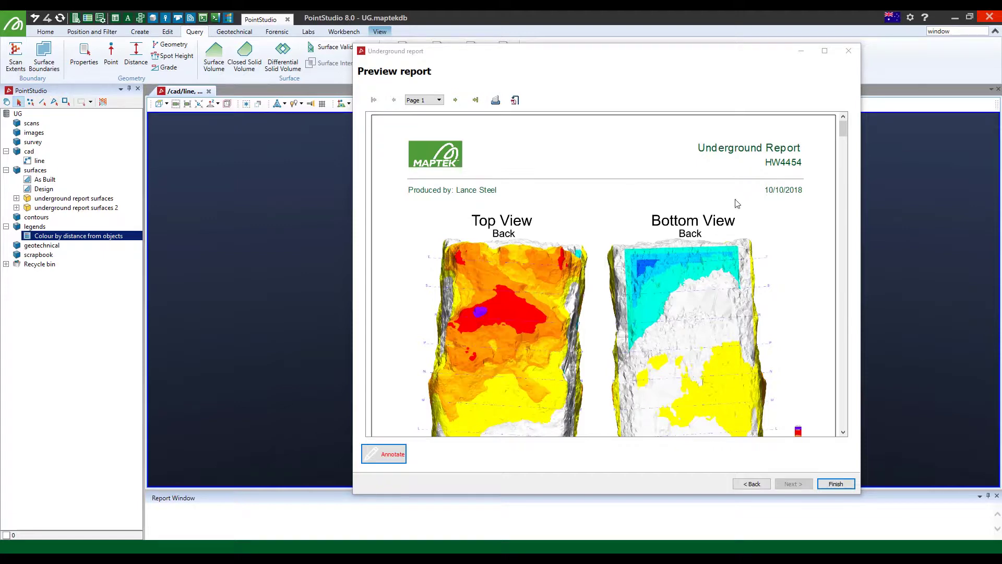
Step: Scroll the report preview down to the Overall Summary cost table on page 18
{"action": "mouse_move", "coordinate": [844, 123]}
{"action": "left_mouse_down"}
{"action": "mouse_move", "coordinate": [842, 198]}
{"action": "mouse_move", "coordinate": [832, 126]}
{"action": "mouse_move", "coordinate": [844, 223]}
{"action": "mouse_move", "coordinate": [838, 126]}
{"action": "left_mouse_up"}
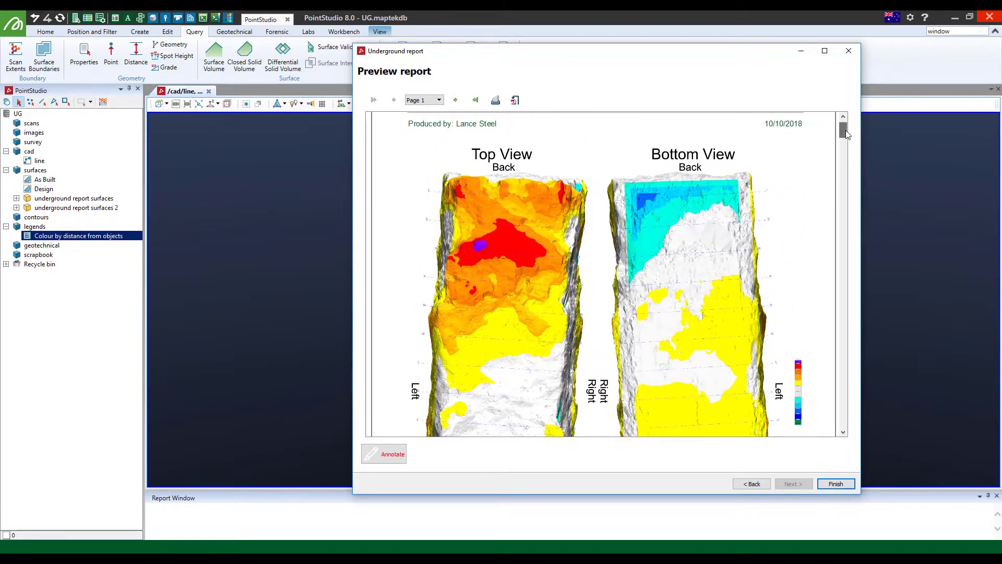
{"action": "left_click_drag", "start_coordinate": [847, 134], "coordinate": [832, 418]}
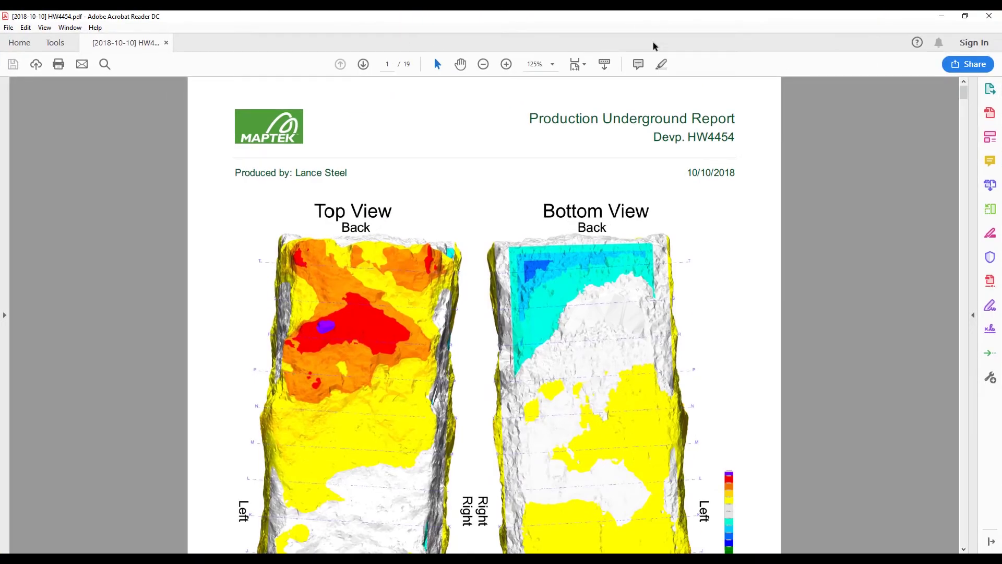
Step: On page 19's Overall Summary, select the total overbreak volume, overbreak cost per tonne and 11,875.118 cost
{"action": "left_click_drag", "start_coordinate": [964, 99], "coordinate": [932, 538]}
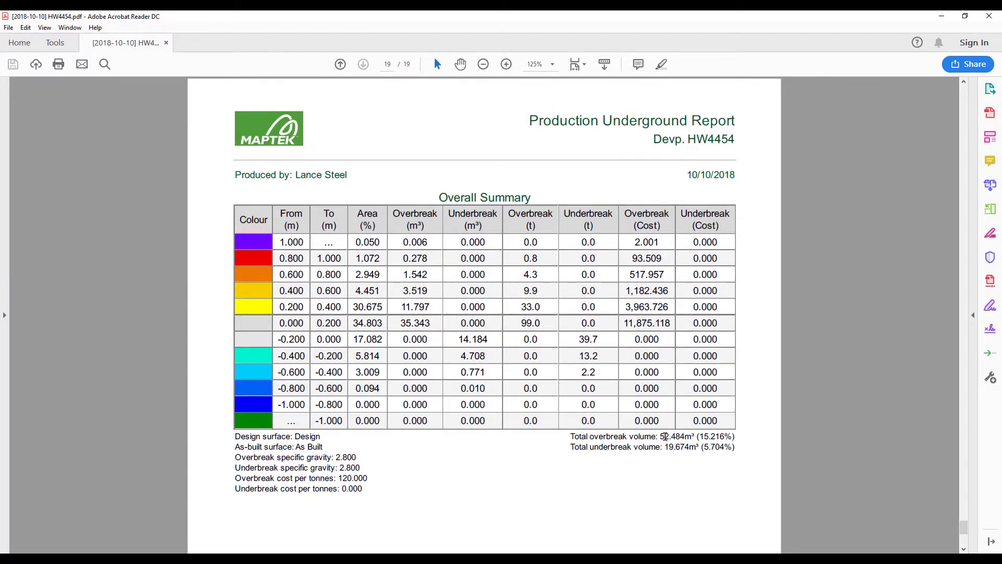
{"action": "left_click_drag", "start_coordinate": [677, 436], "coordinate": [737, 438]}
{"action": "left_click_drag", "start_coordinate": [338, 478], "coordinate": [370, 476]}
{"action": "left_click_drag", "start_coordinate": [624, 324], "coordinate": [670, 324]}
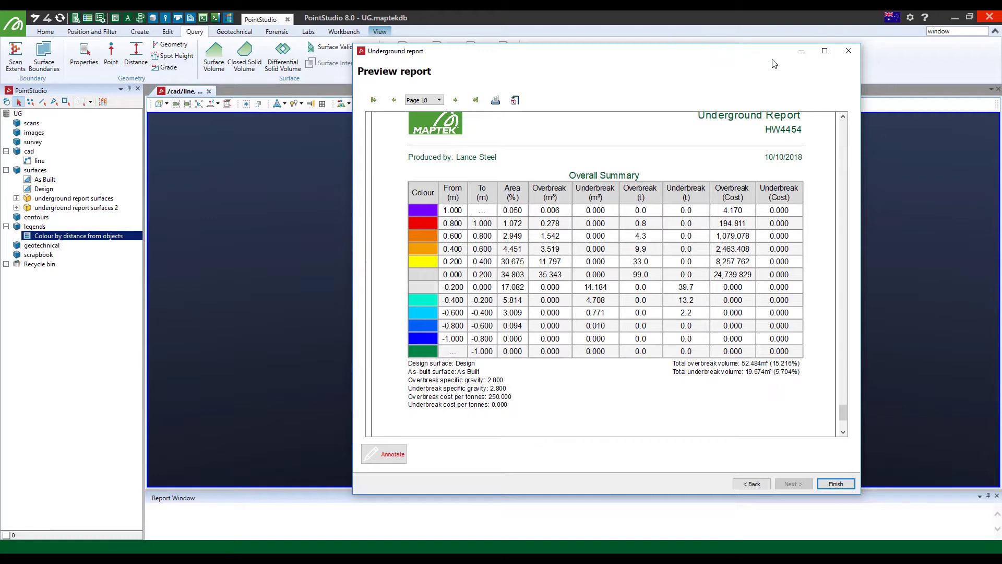
Step: Show the overbreak and underbreak solids from underground report surfaces 2 in a new view
{"action": "left_click", "coordinate": [802, 50]}
{"action": "left_click", "coordinate": [16, 207]}
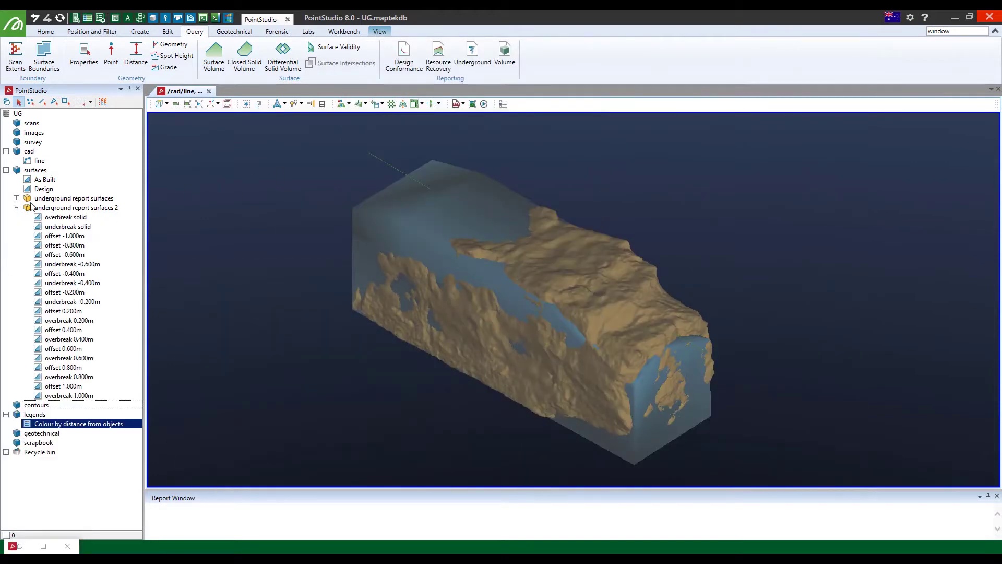
{"action": "left_click", "coordinate": [67, 218]}
{"action": "left_click", "coordinate": [73, 227], "text": "shift"}
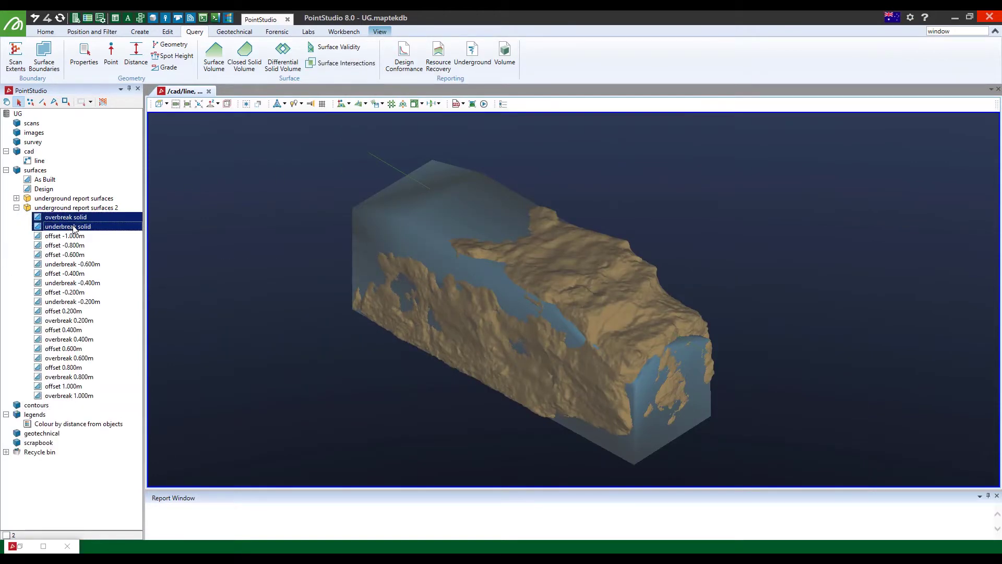
{"action": "right_click", "coordinate": [73, 228]}
{"action": "left_click", "coordinate": [107, 233]}
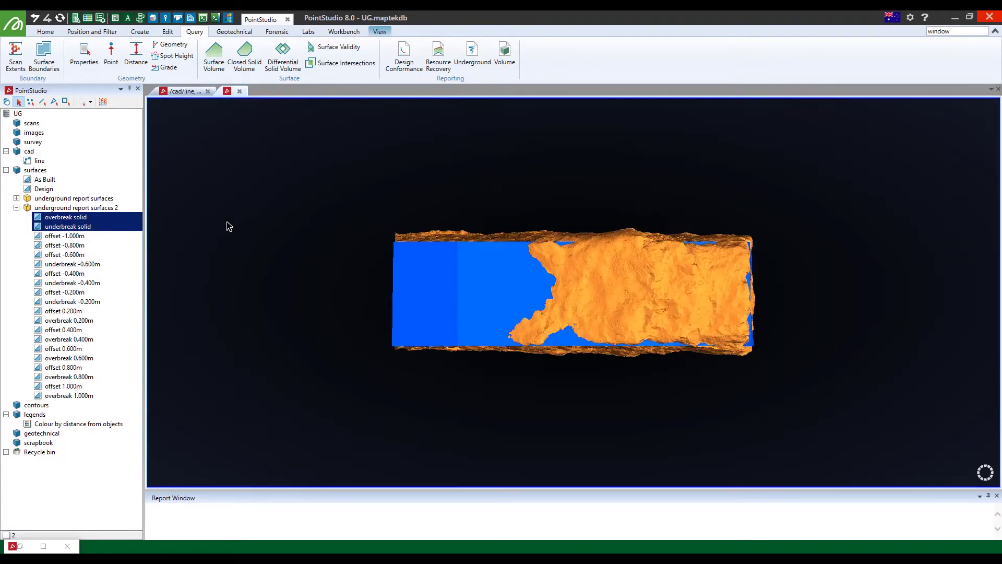
Step: Hide the underbreak solid, leaving the overbreak solid viewed end-on along the tunnel
{"action": "left_click_drag", "start_coordinate": [561, 309], "coordinate": [596, 222]}
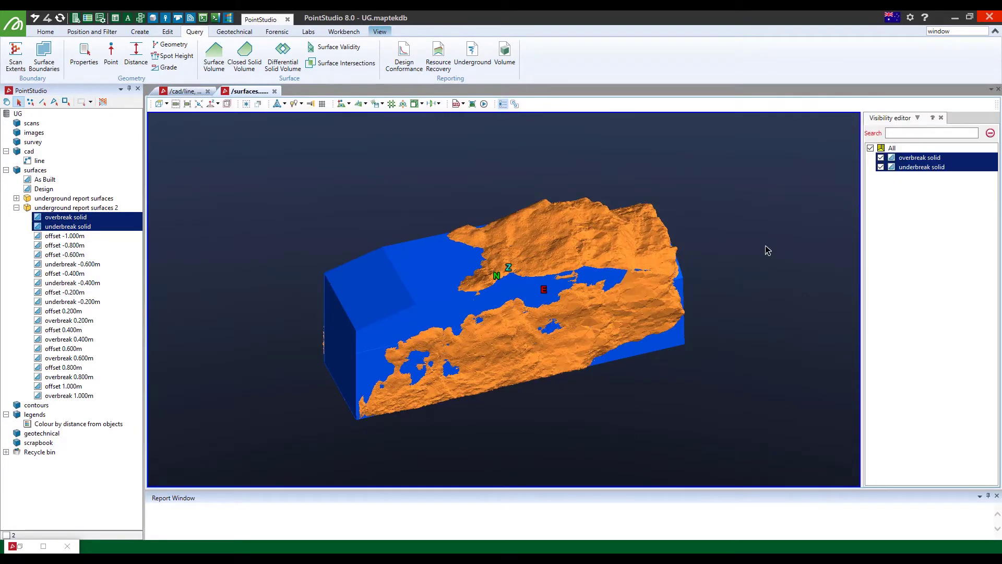
{"action": "left_click", "coordinate": [881, 168]}
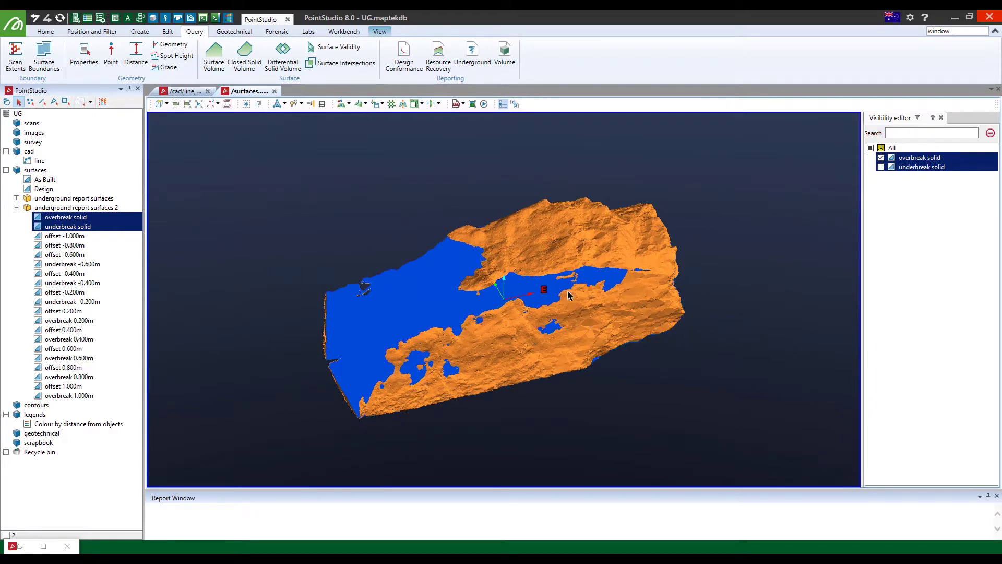
{"action": "left_click_drag", "start_coordinate": [531, 335], "coordinate": [431, 360]}
Step: Query the overbreak solid's closed volume and select the 52.484 m³ result
{"action": "right_click", "coordinate": [530, 214]}
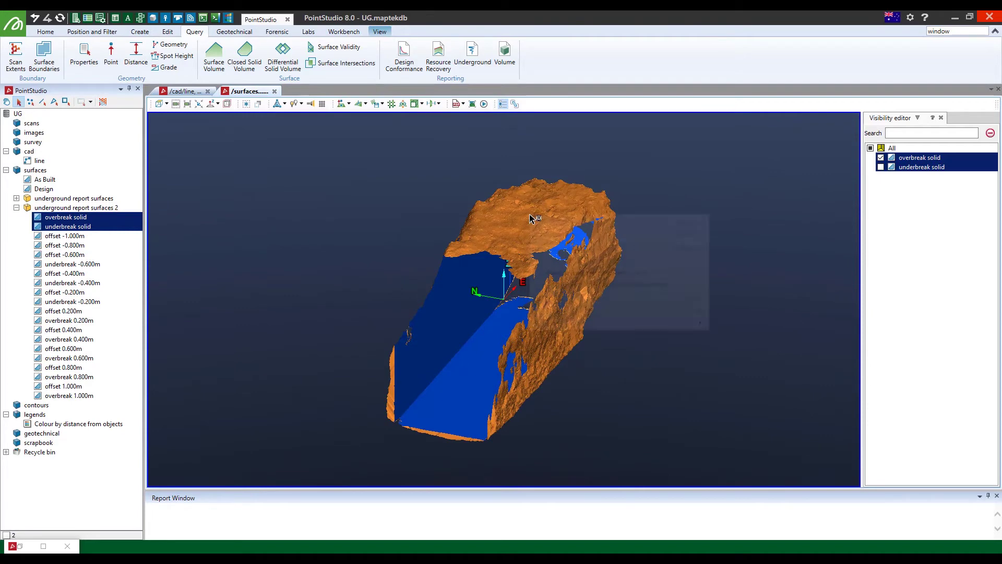
{"action": "mouse_move", "coordinate": [564, 312]}
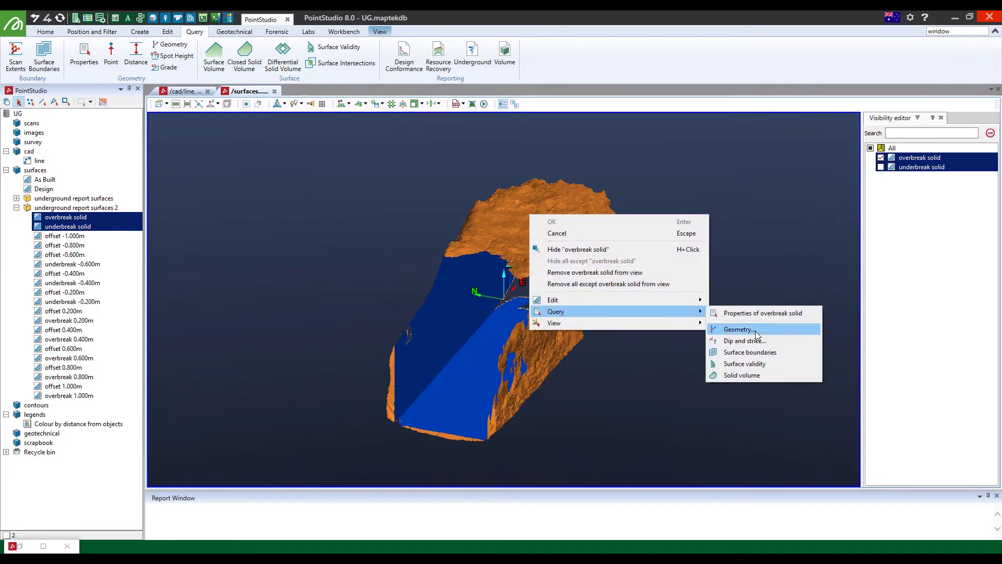
{"action": "left_click", "coordinate": [747, 372]}
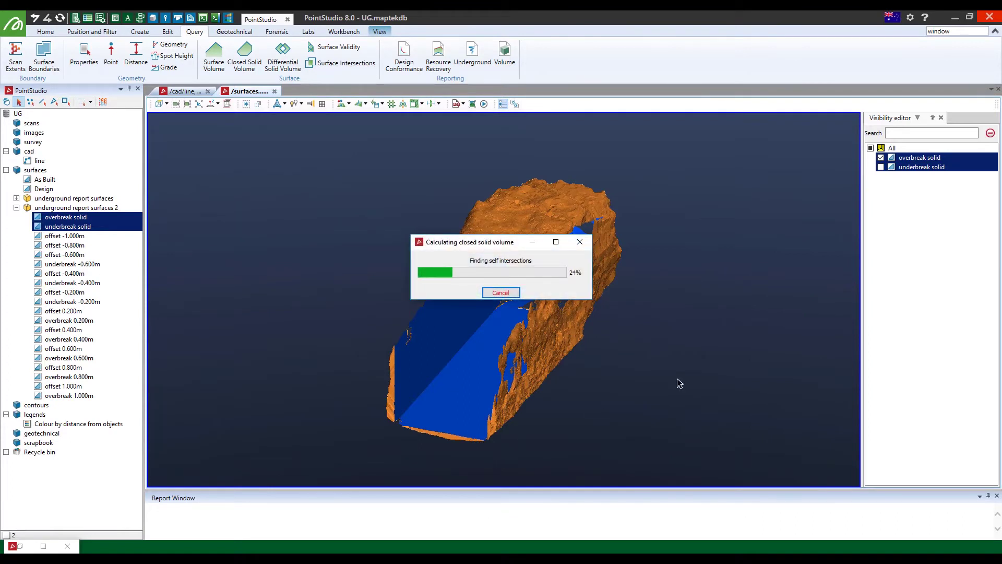
{"action": "left_click_drag", "start_coordinate": [475, 246], "coordinate": [369, 180]}
{"action": "middle_click_drag", "start_coordinate": [522, 313], "coordinate": [614, 334]}
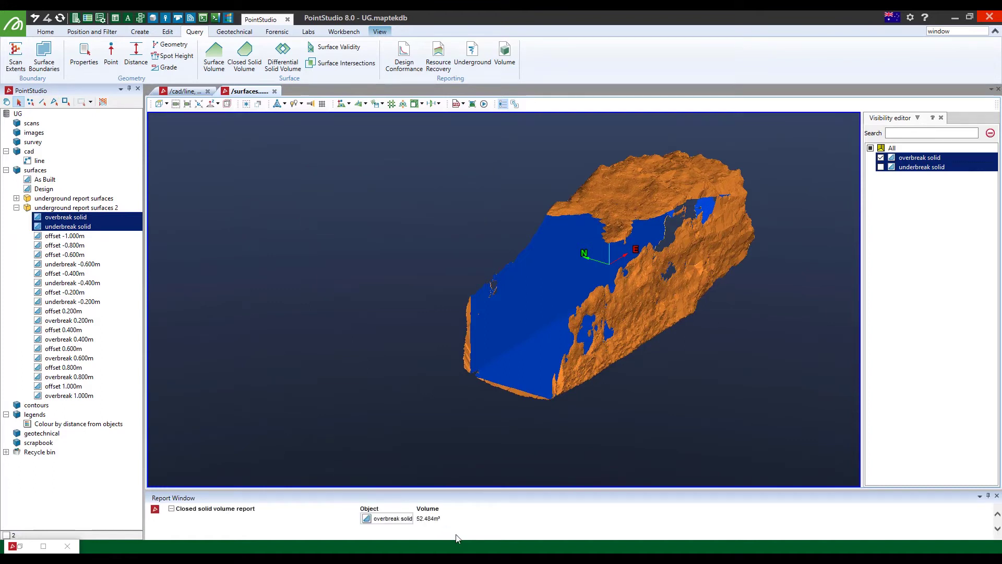
{"action": "double_click", "coordinate": [427, 519]}
Step: Select the 52.484 m³ total overbreak volume in the PDF's Overall Summary
{"action": "left_click", "coordinate": [242, 522]}
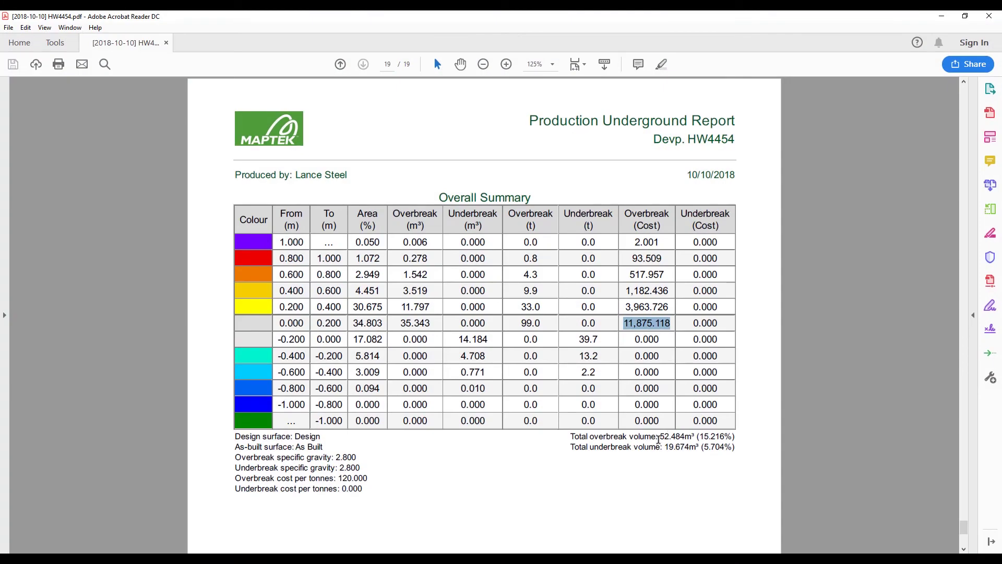
{"action": "left_click_drag", "start_coordinate": [660, 437], "coordinate": [687, 450]}
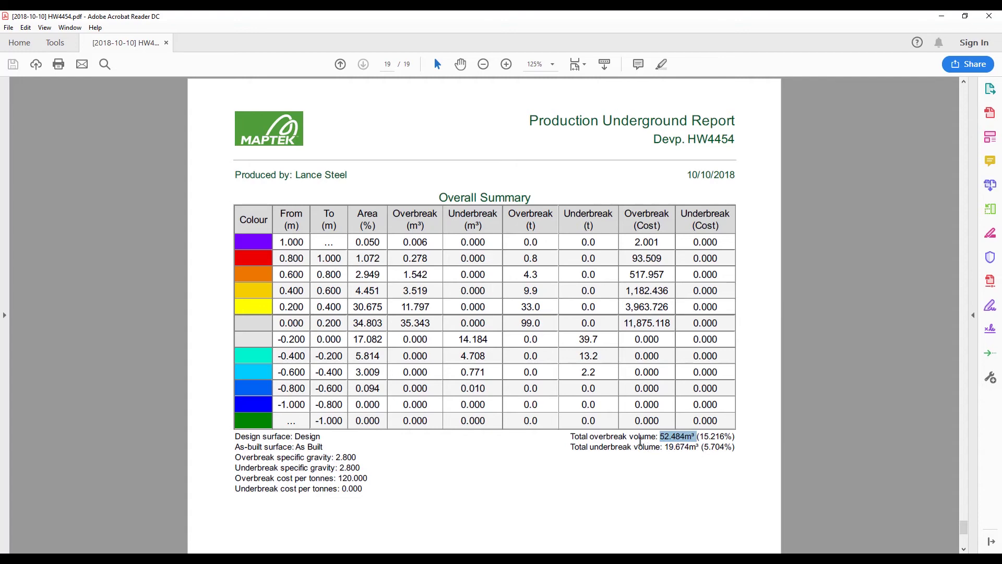